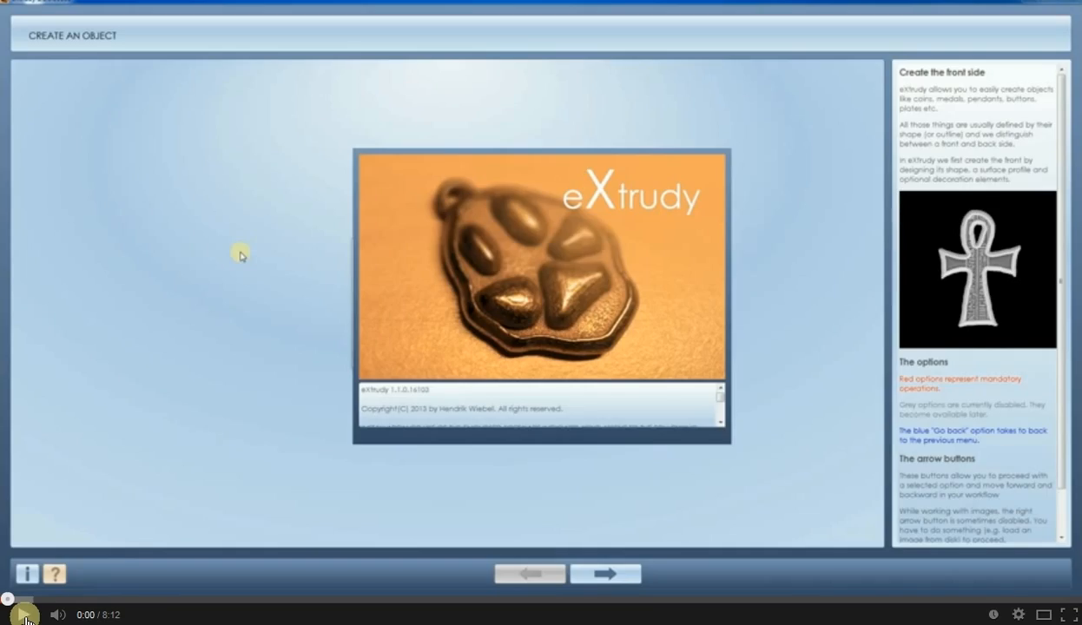
Play the eXtrudy tutorial video from the beginning, pause it at the shape library, and rewind to 0:15.
left_click(24, 615)
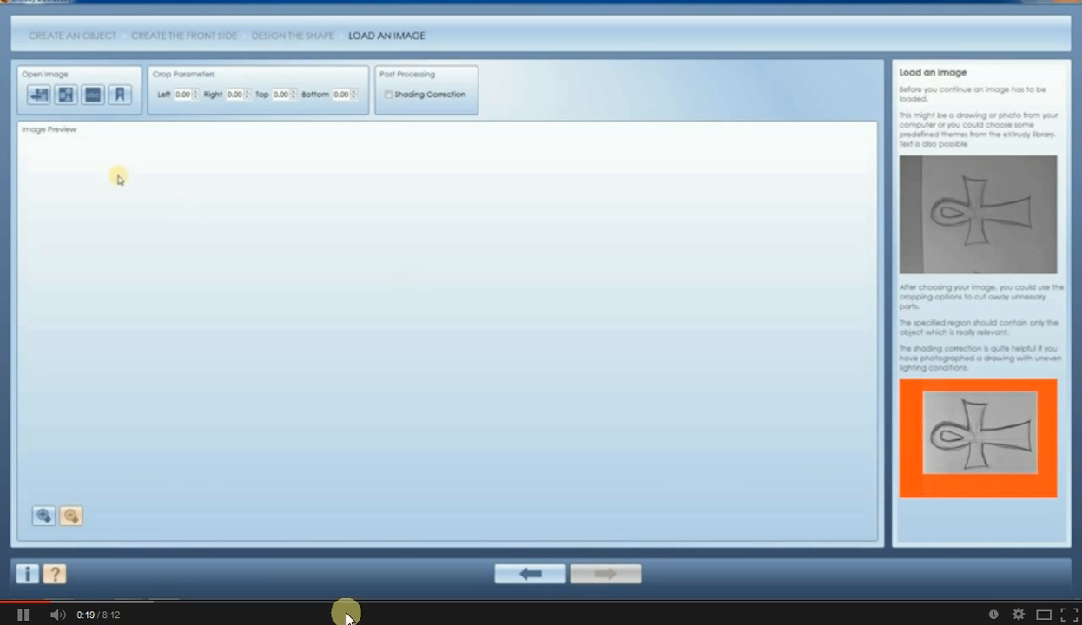
left_click(24, 617)
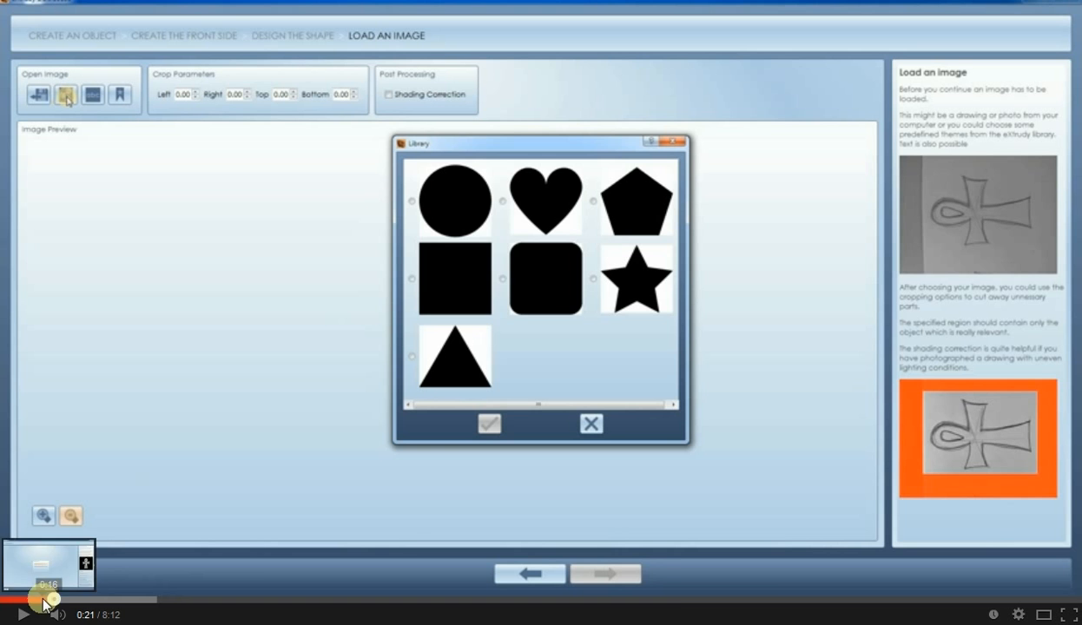
left_click(45, 599)
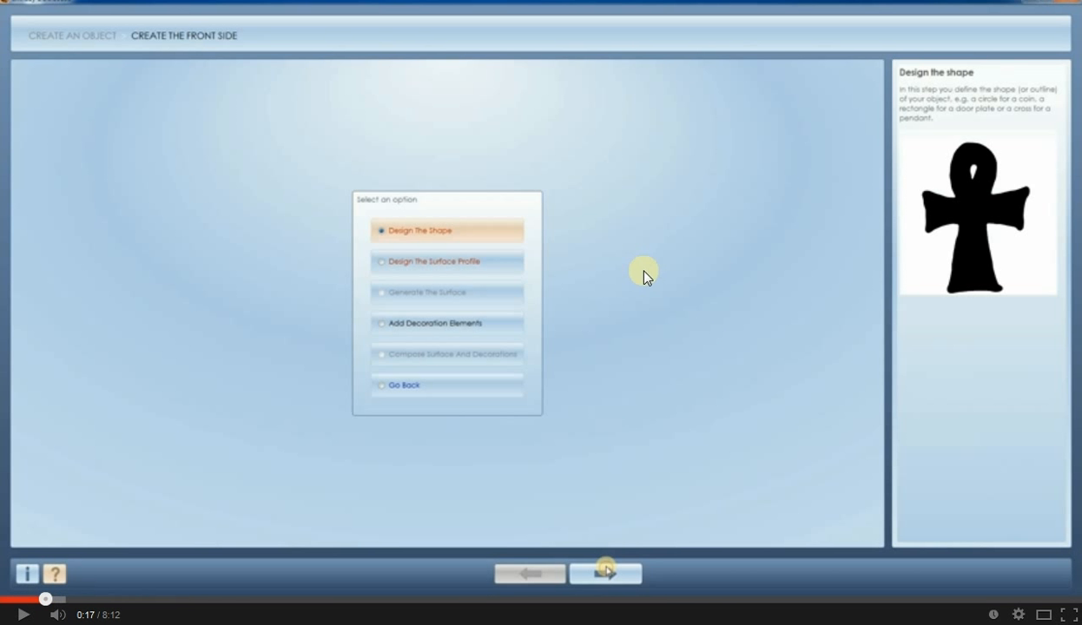
left_click(38, 600)
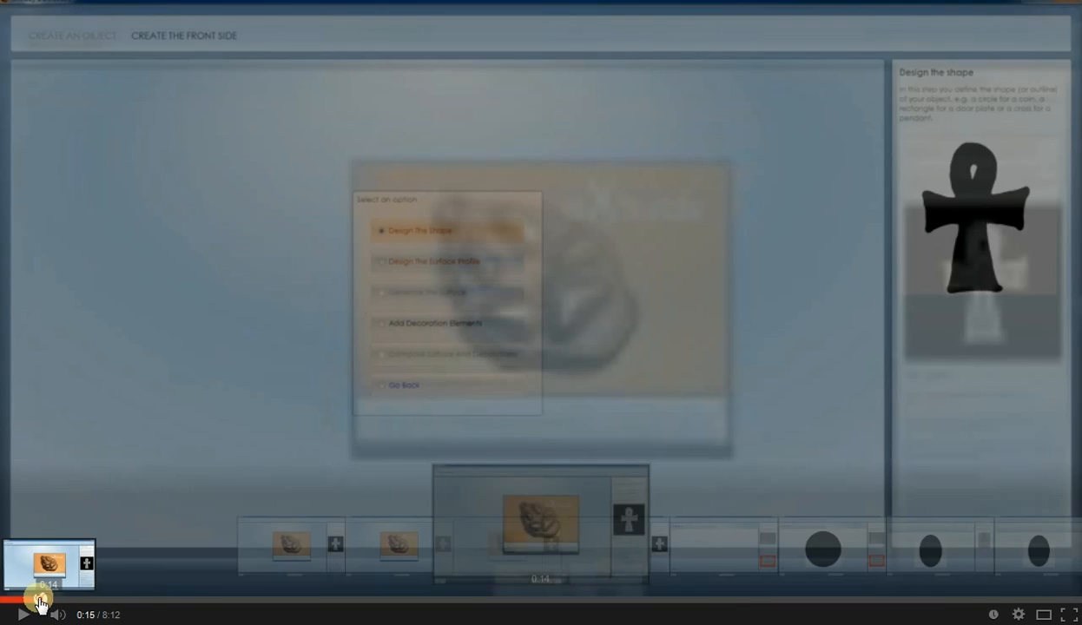
left_click_drag(37, 600, 40, 600)
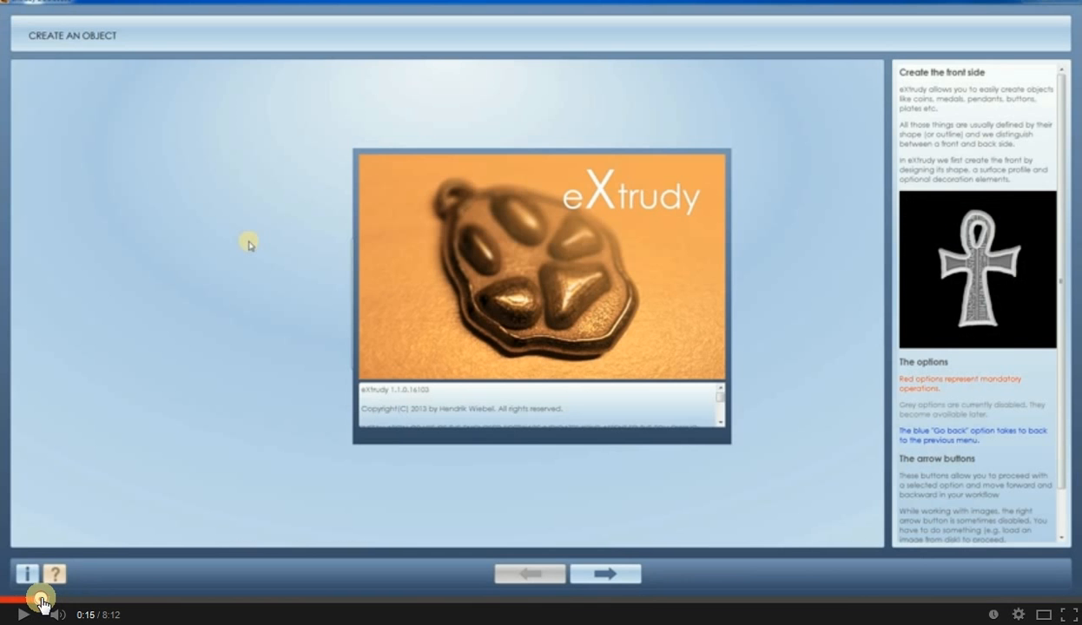
Watch the tutorial from the front side selection to the ellipse scaling, pausing at 0:16 and again around 0:30.
left_click(20, 613)
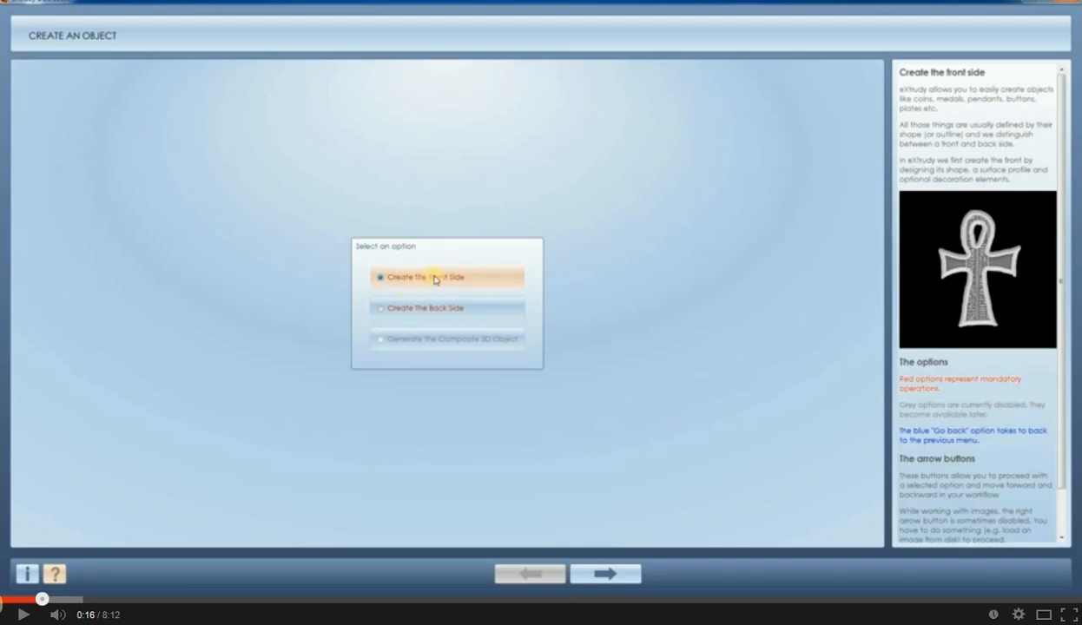
left_click(23, 616)
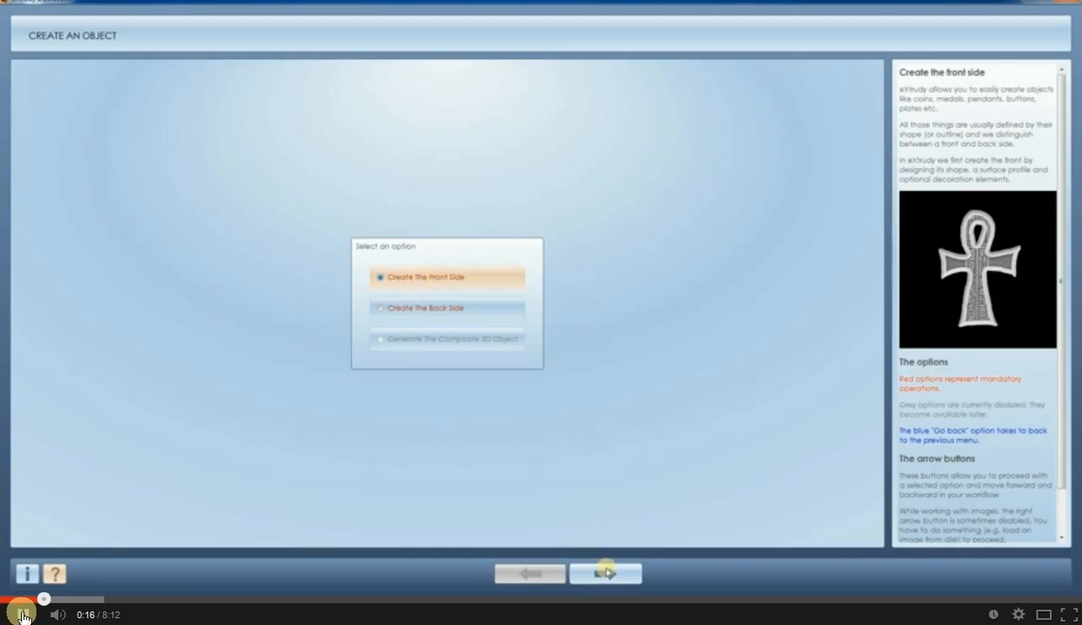
left_click(23, 616)
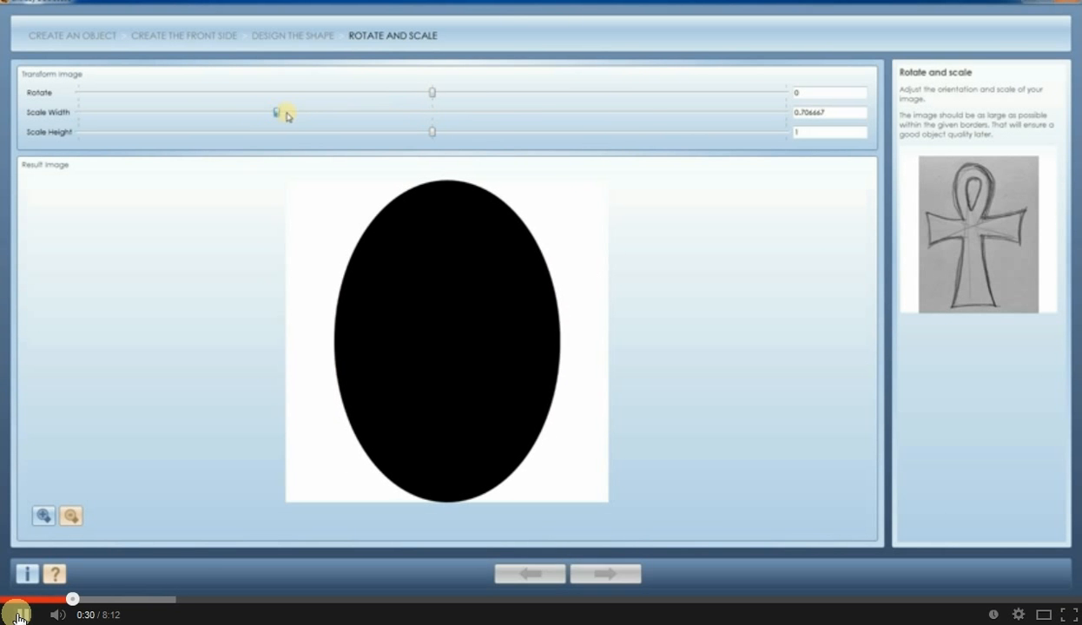
left_click(19, 616)
Rewind the video to 0:19 and replay the image loading part, pausing at 0:21 on the shape library.
left_click(65, 599)
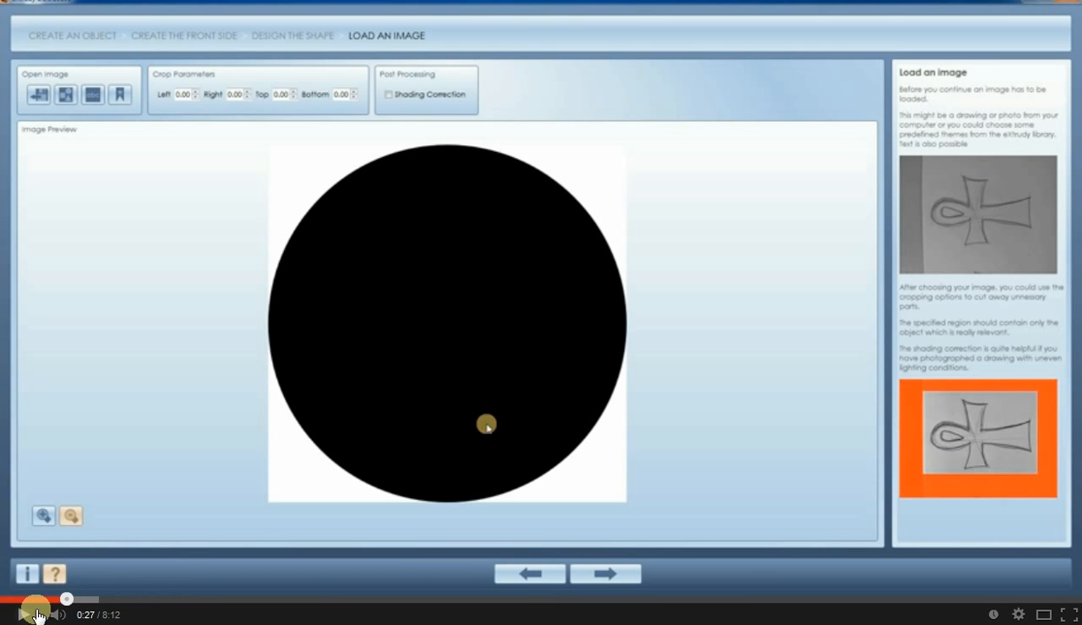
left_click(58, 600)
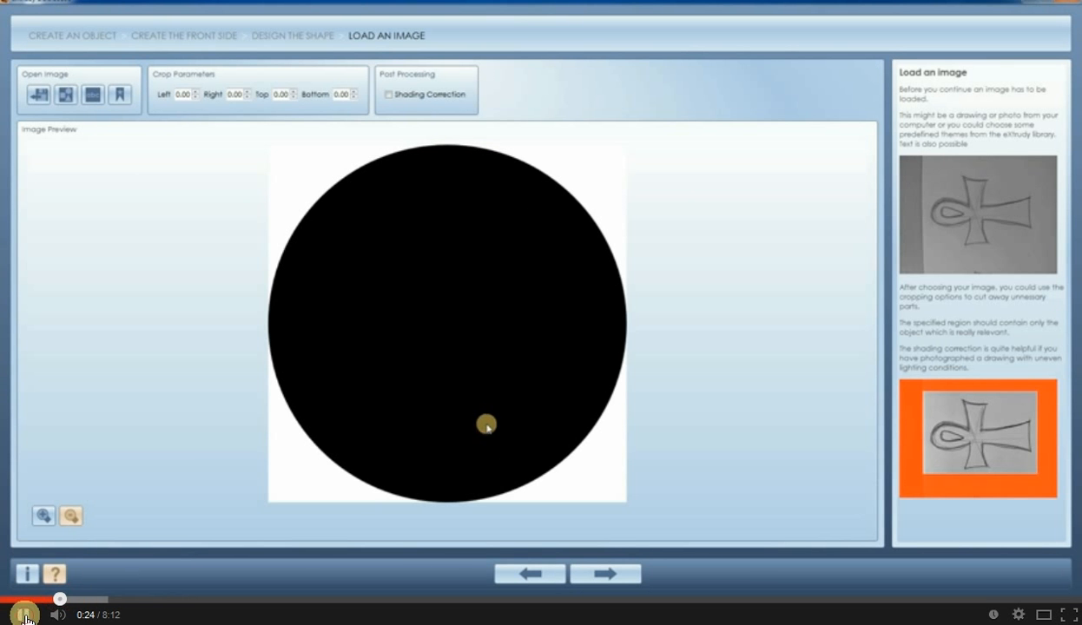
left_click(44, 599)
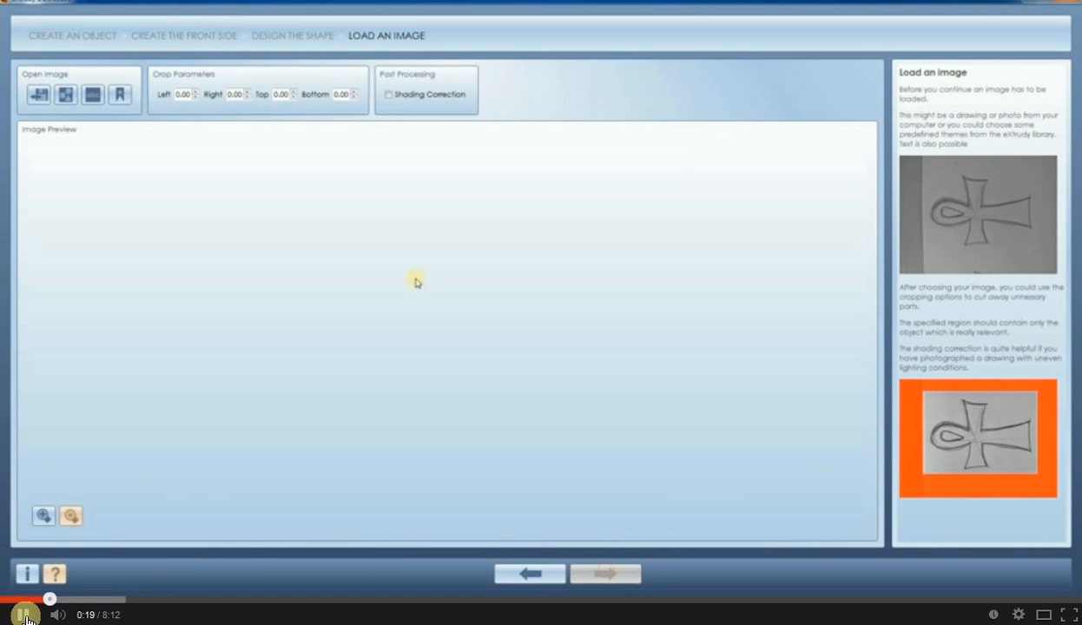
left_click(26, 615)
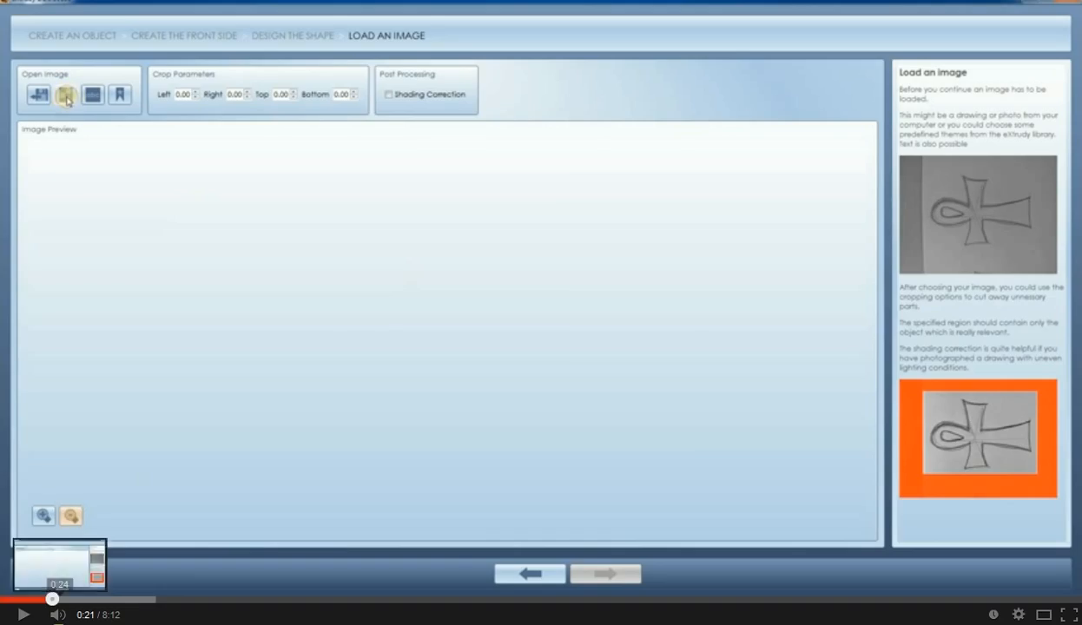
left_click(24, 615)
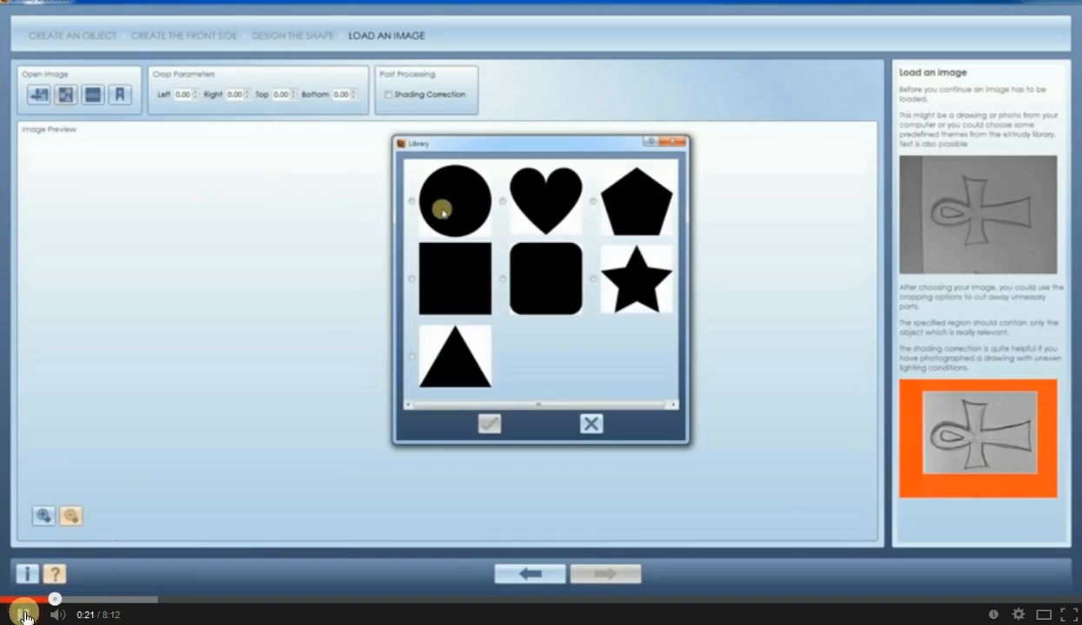
left_click(24, 614)
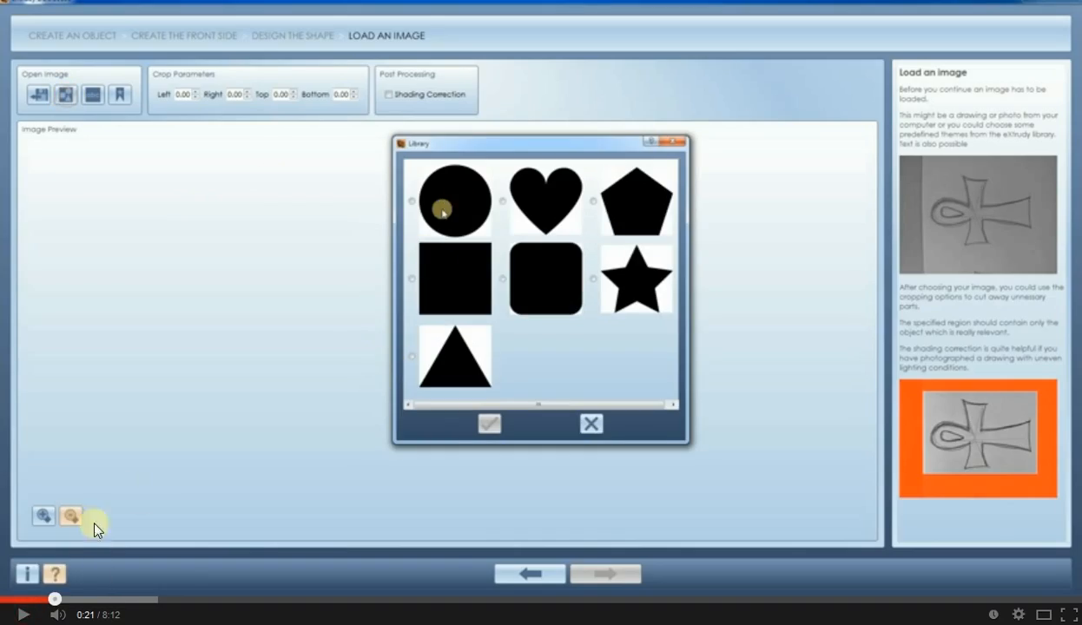
Continue the video to the Rotate and Scale page, pause at 0:27, and resume playback.
left_click(21, 615)
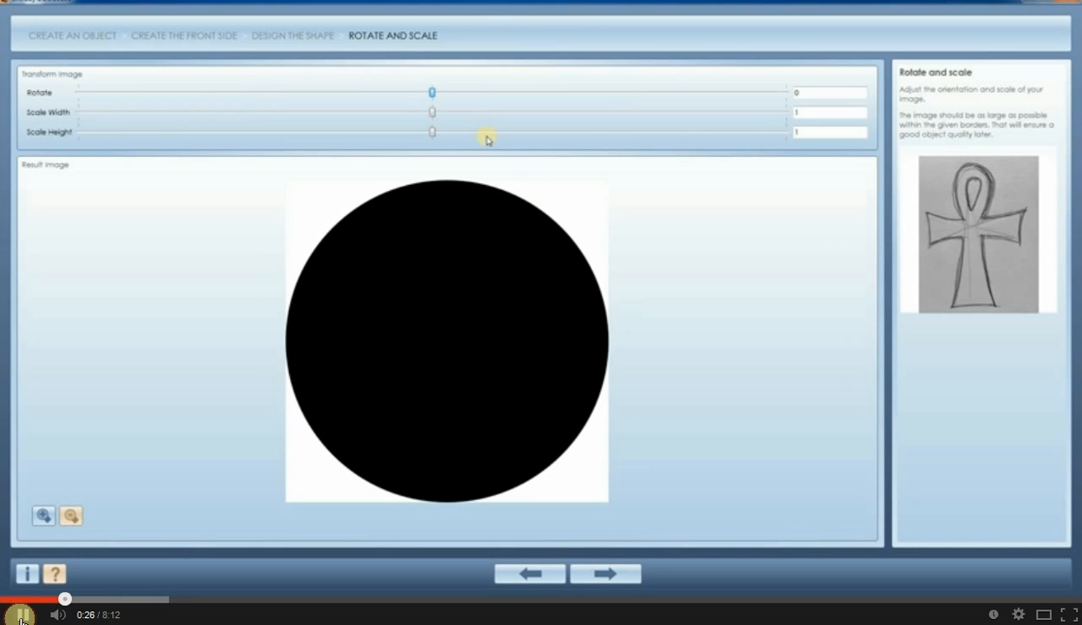
left_click(21, 615)
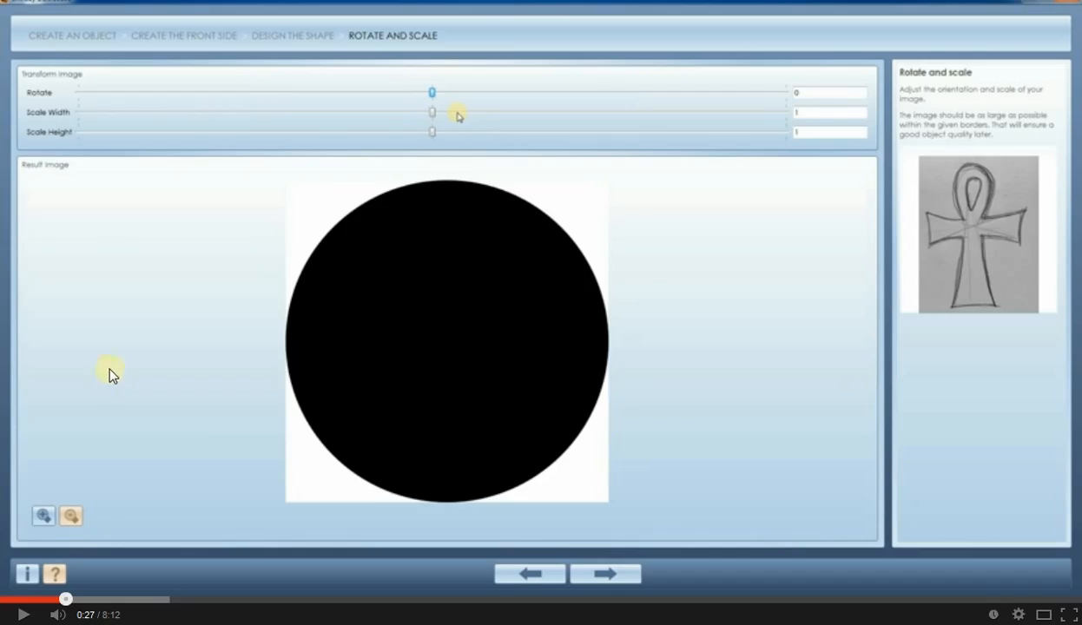
left_click(21, 614)
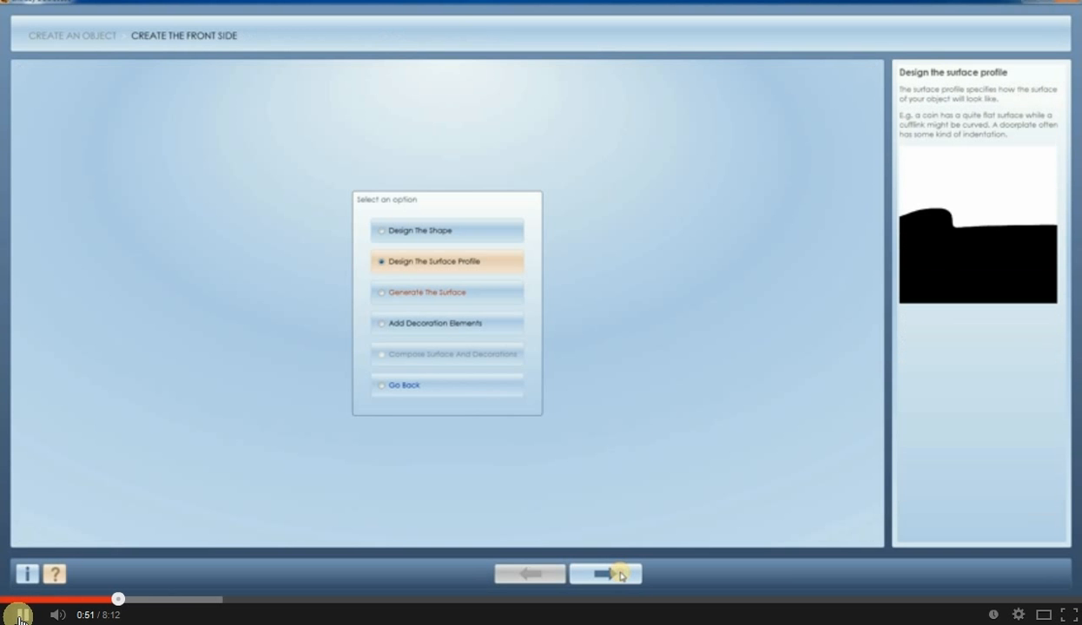
Rewind the video to 0:45 and replay the surface profile part, pausing at 0:46 on the profile library.
left_click(19, 617)
left_click_drag(120, 600, 112, 599)
left_click(18, 615)
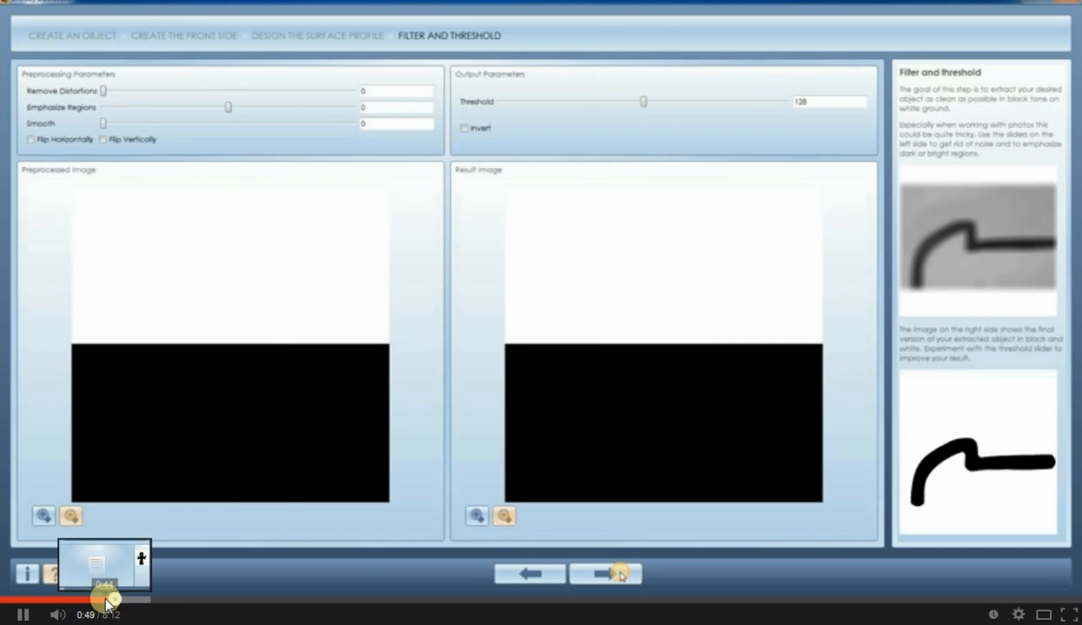
left_click(109, 600)
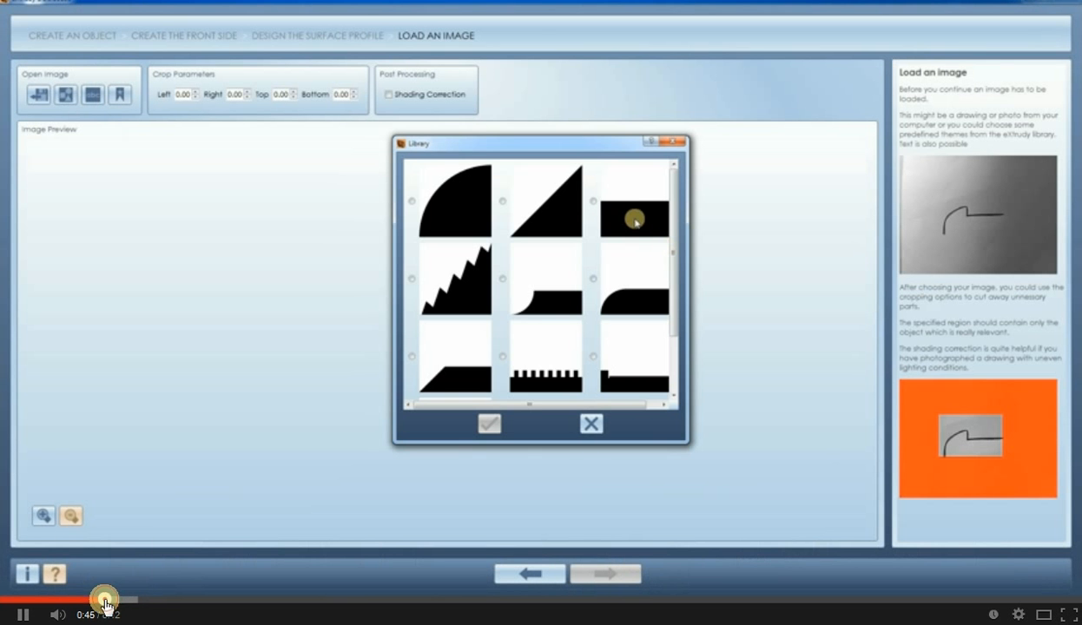
left_click(19, 615)
left_click(21, 615)
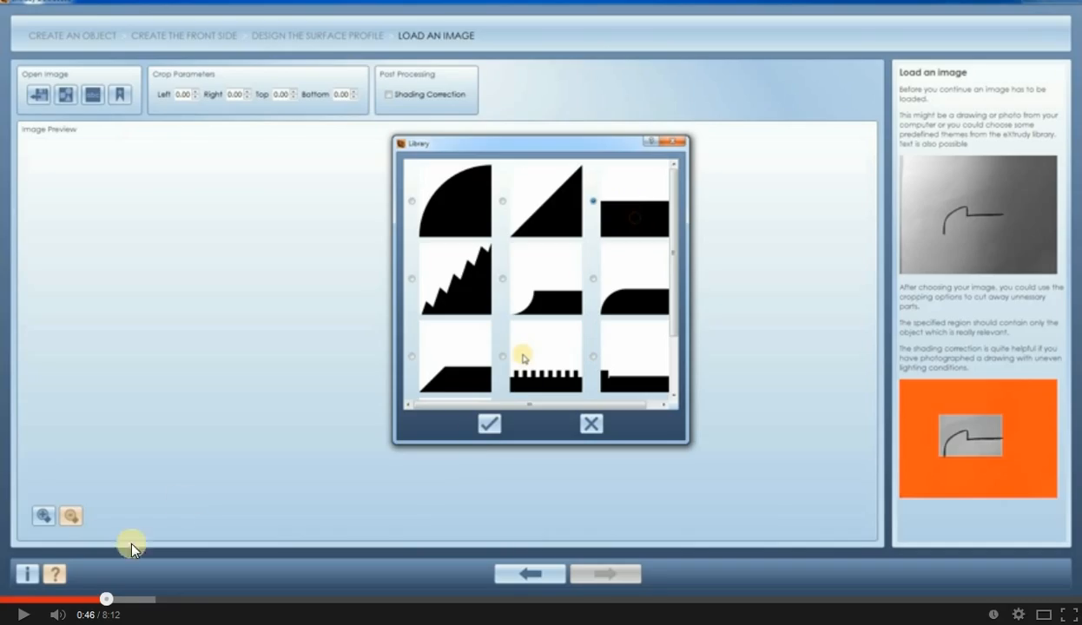
left_click(19, 616)
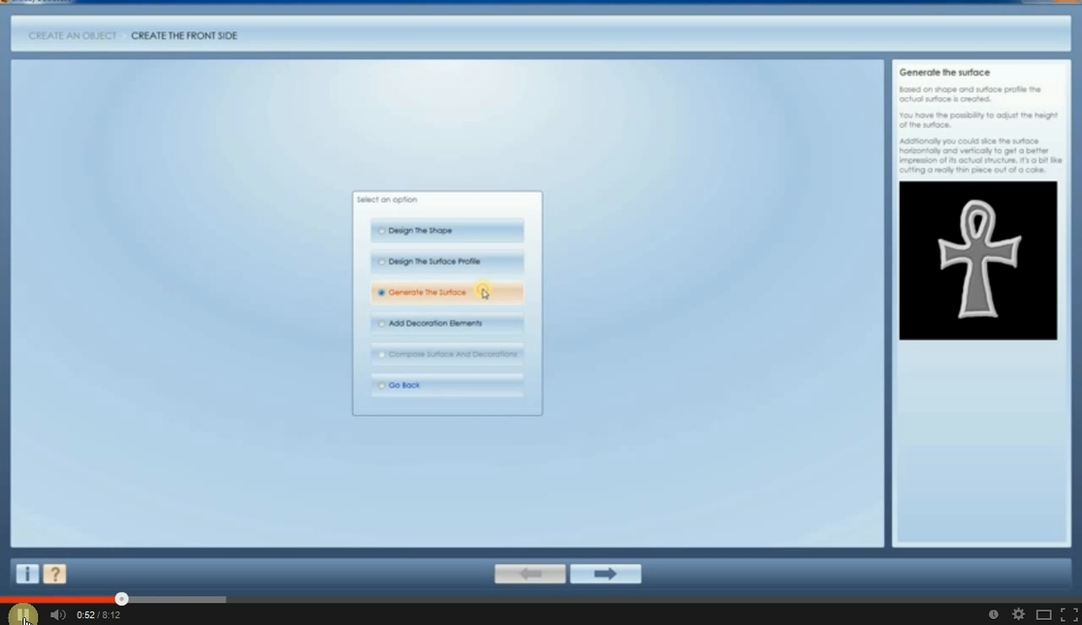
Watch the Generate The Surface part, pausing on its menu option at 0:52 and playing on through the surface height adjustment.
left_click(23, 616)
mouse_move(59, 615)
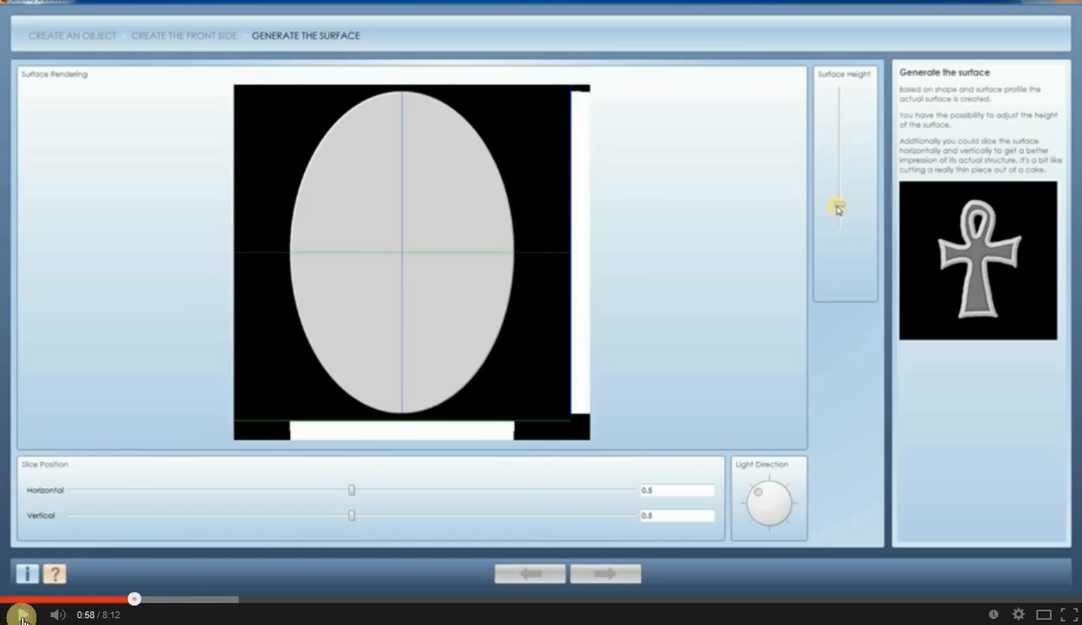
left_click(23, 615)
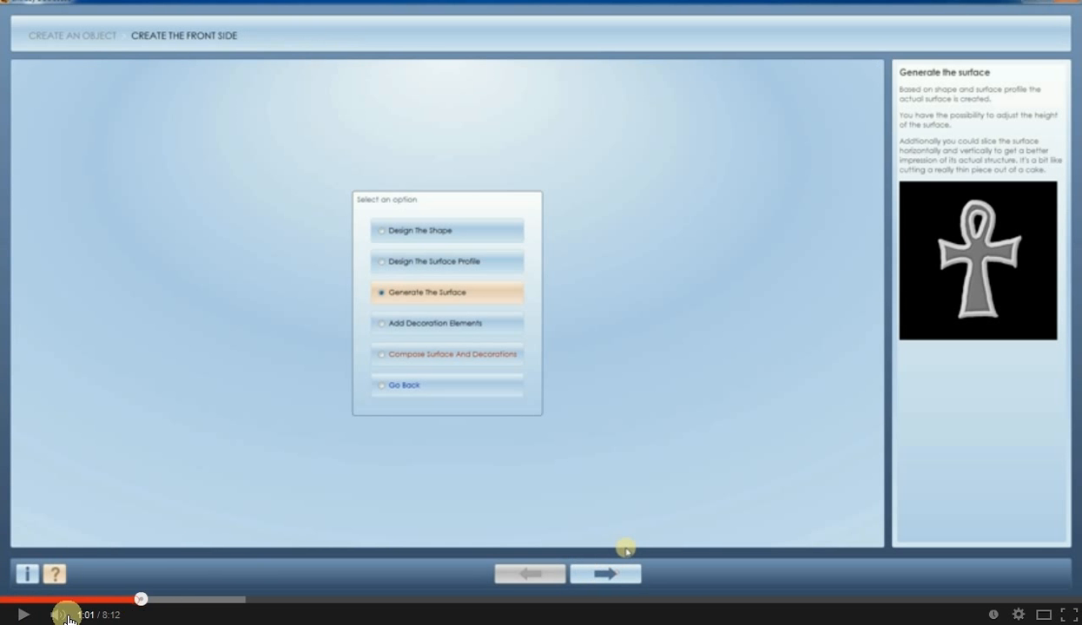
Rewind the video to 0:54 and replay the surface height adjustment, pausing at 0:55.
left_click(23, 614)
left_click(129, 600)
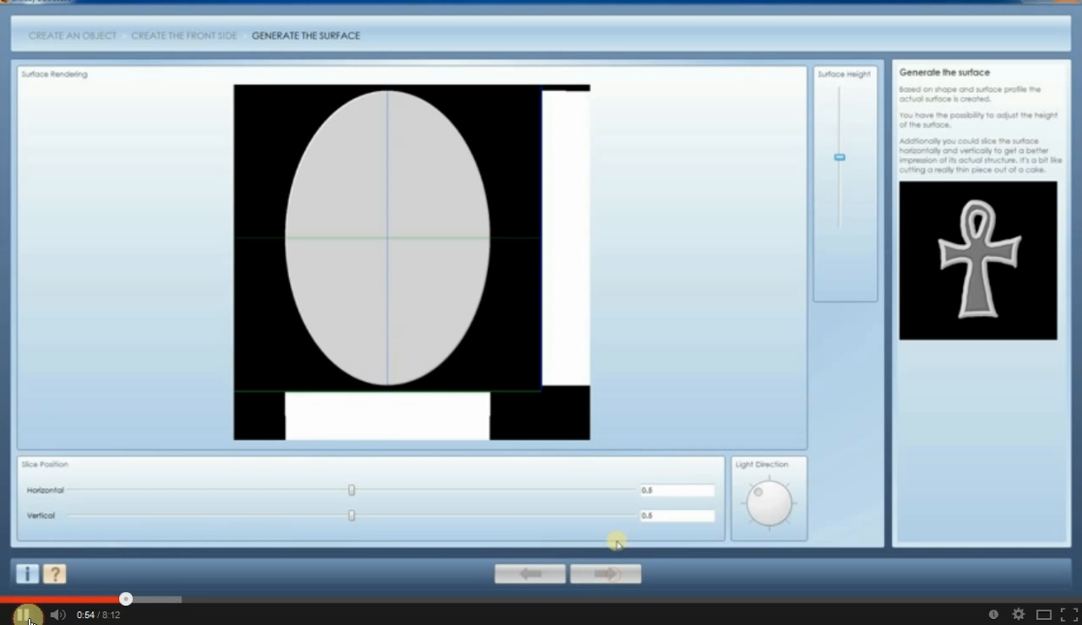
left_click(25, 613)
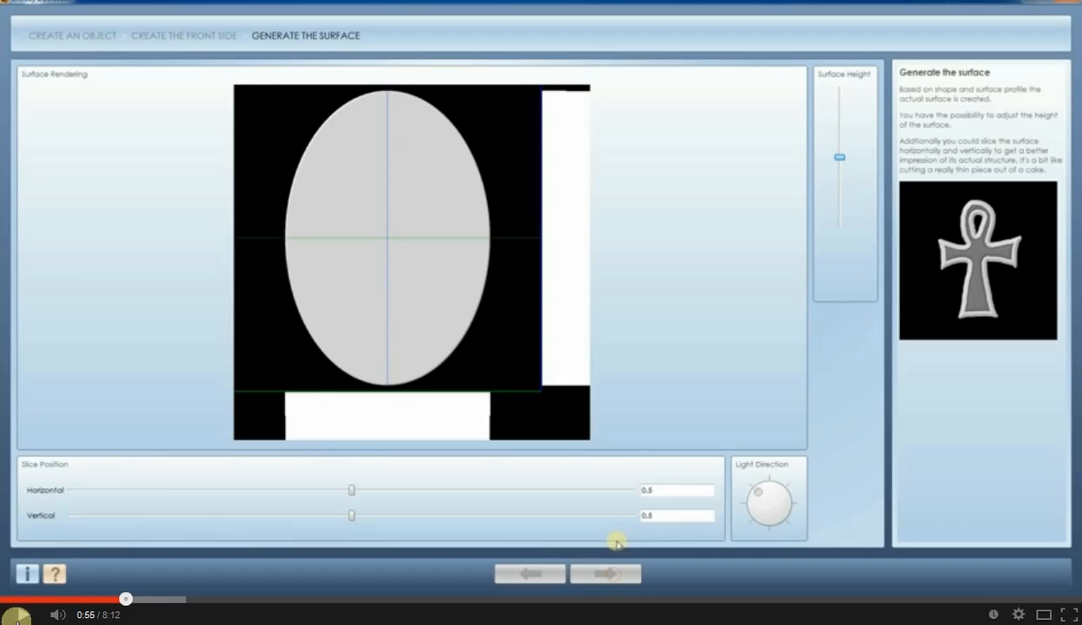
left_click(17, 617)
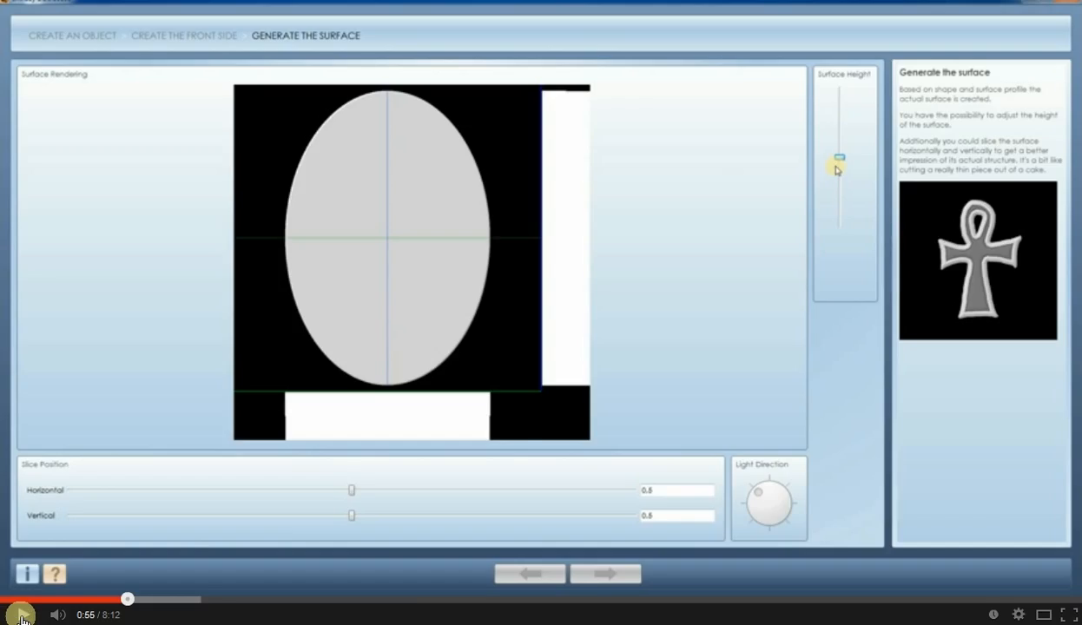
left_click(21, 616)
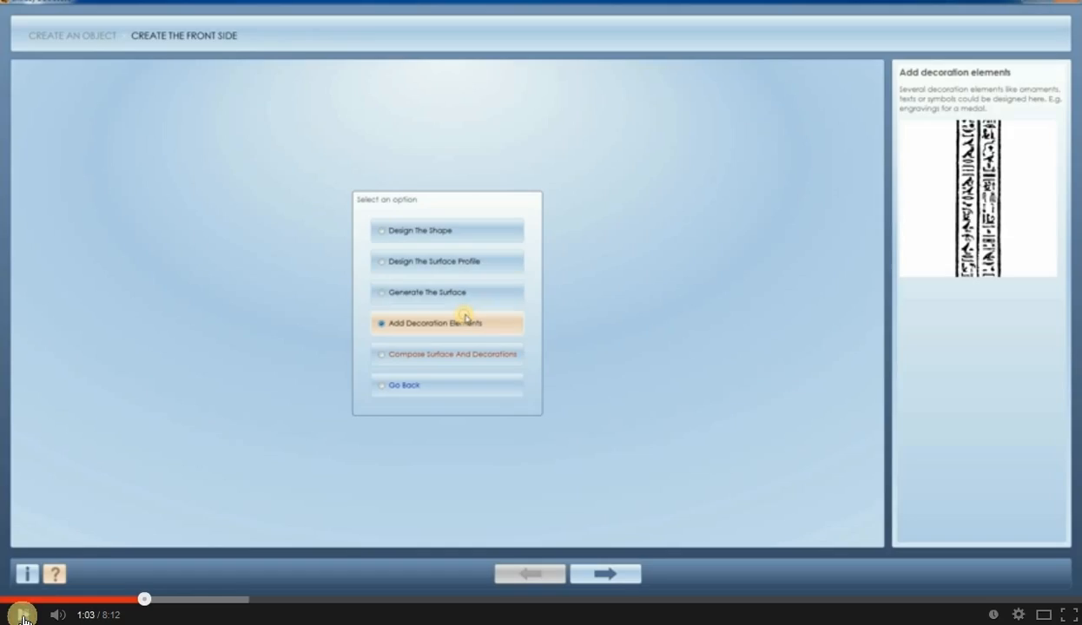
Watch the start of the Add Decoration Elements part, pausing at 1:03 and at 1:11 on loading an image from file.
left_click(23, 615)
left_click(29, 618)
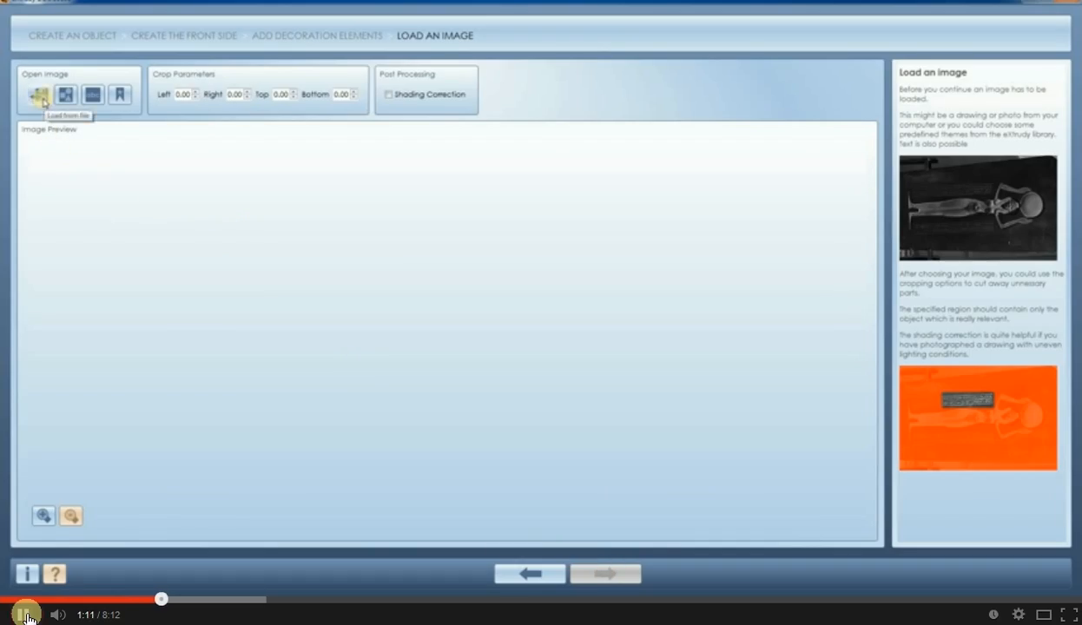
left_click(27, 615)
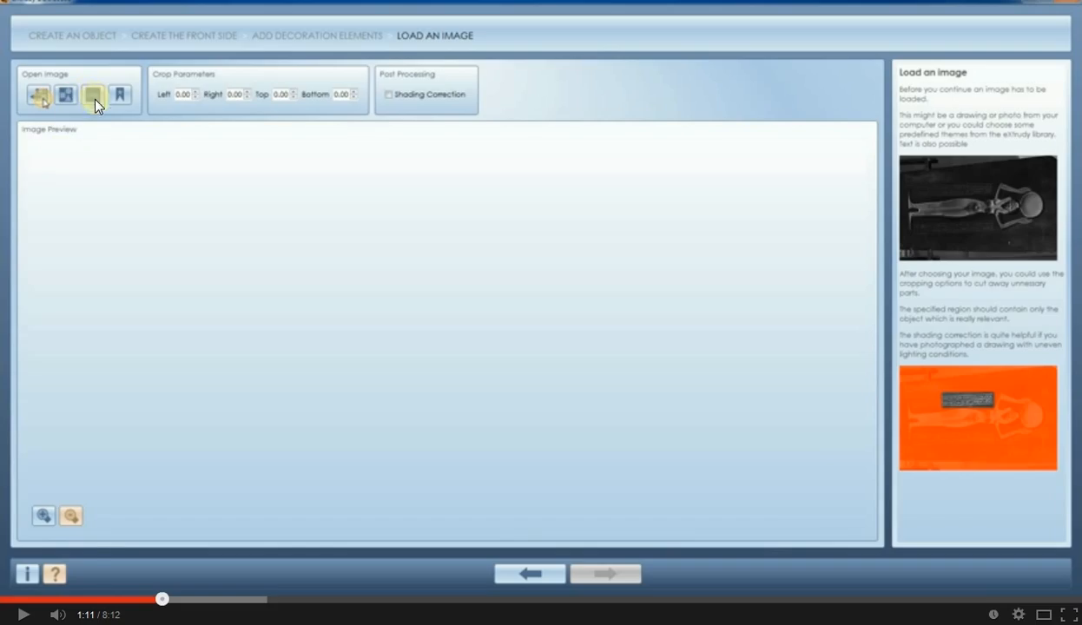
left_click(23, 615)
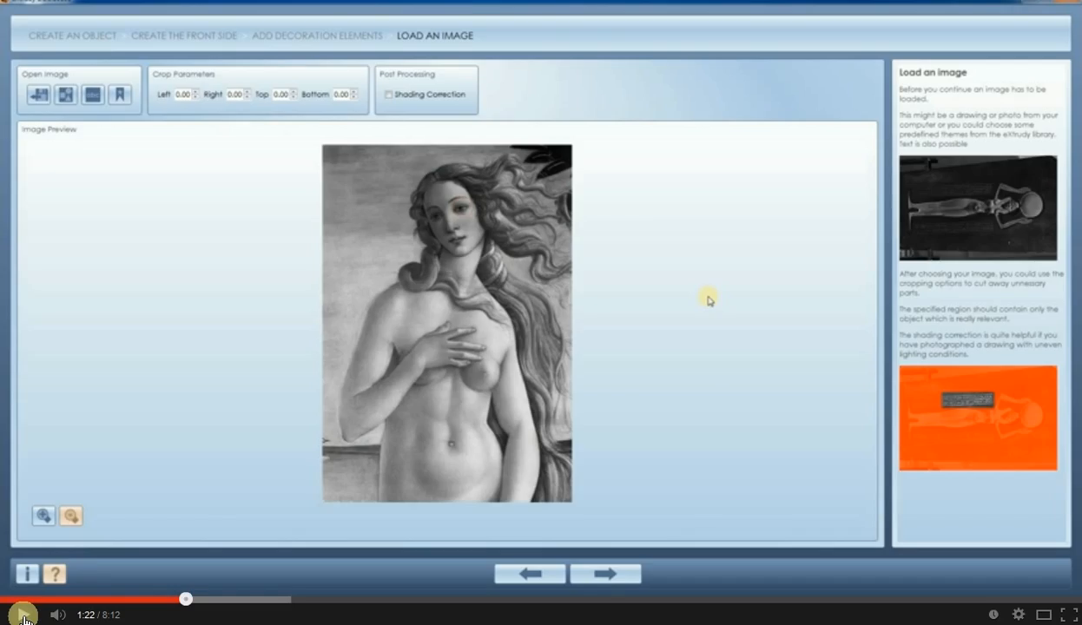
Play on from the loaded painting to the Filter and Threshold page, pause at 1:27, and resume playback.
left_click(23, 619)
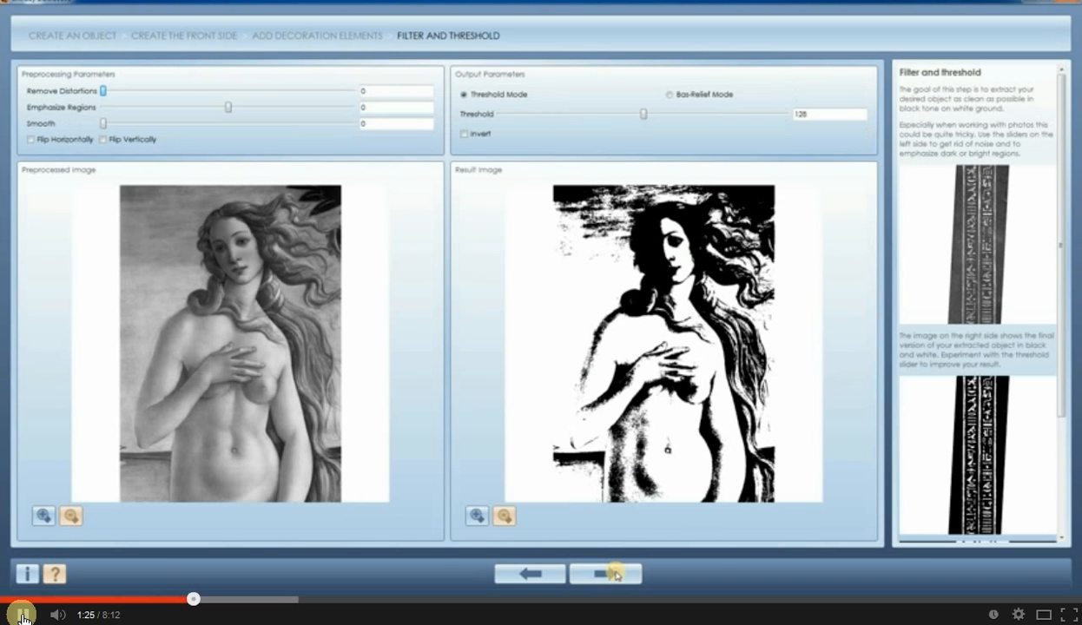
left_click(23, 618)
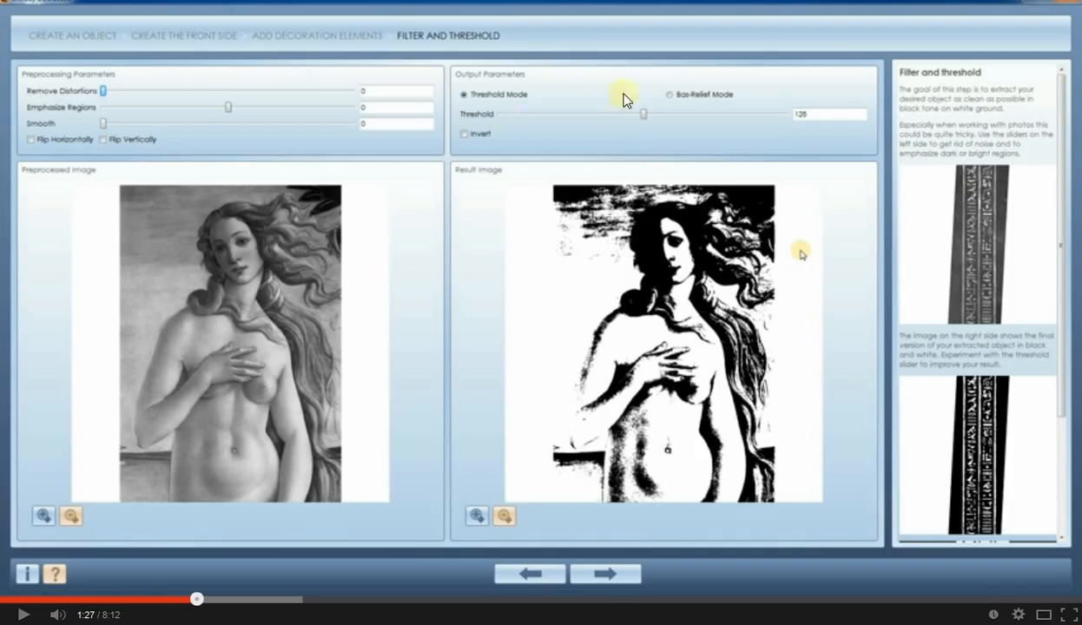
left_click(24, 617)
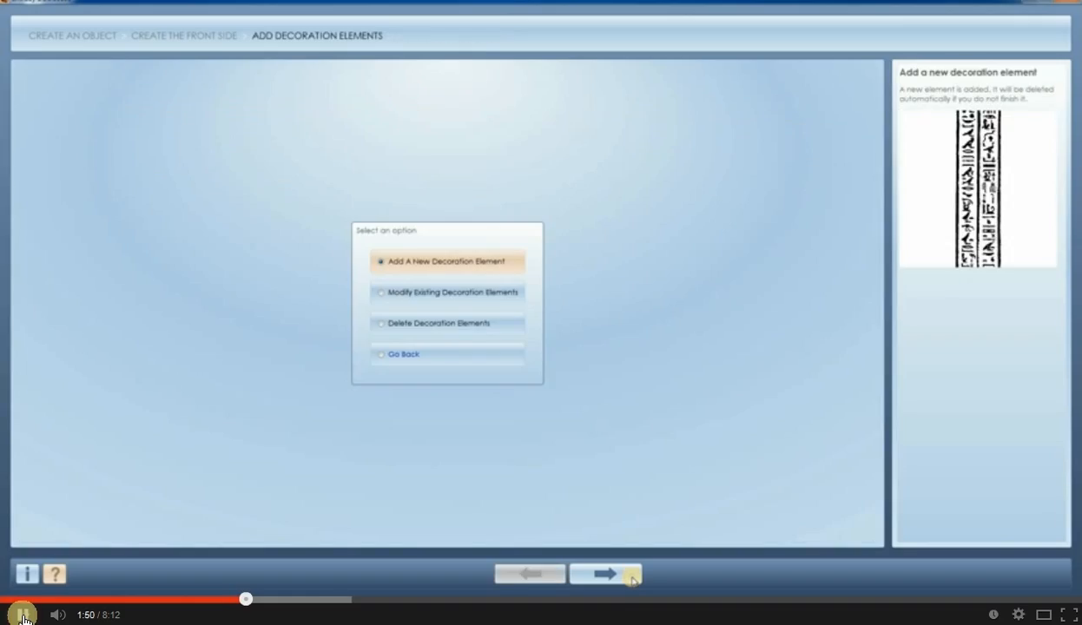
Watch the part on adding a new decoration element, pausing at 1:50 and resuming from the image library at 1:59.
left_click(23, 616)
left_click(23, 616)
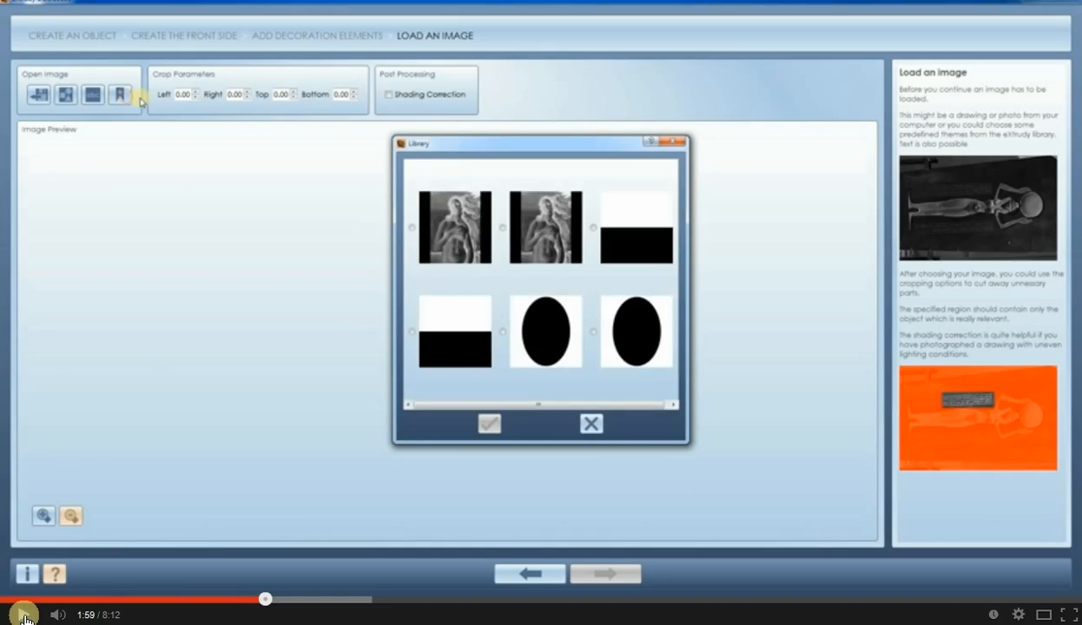
left_click(21, 614)
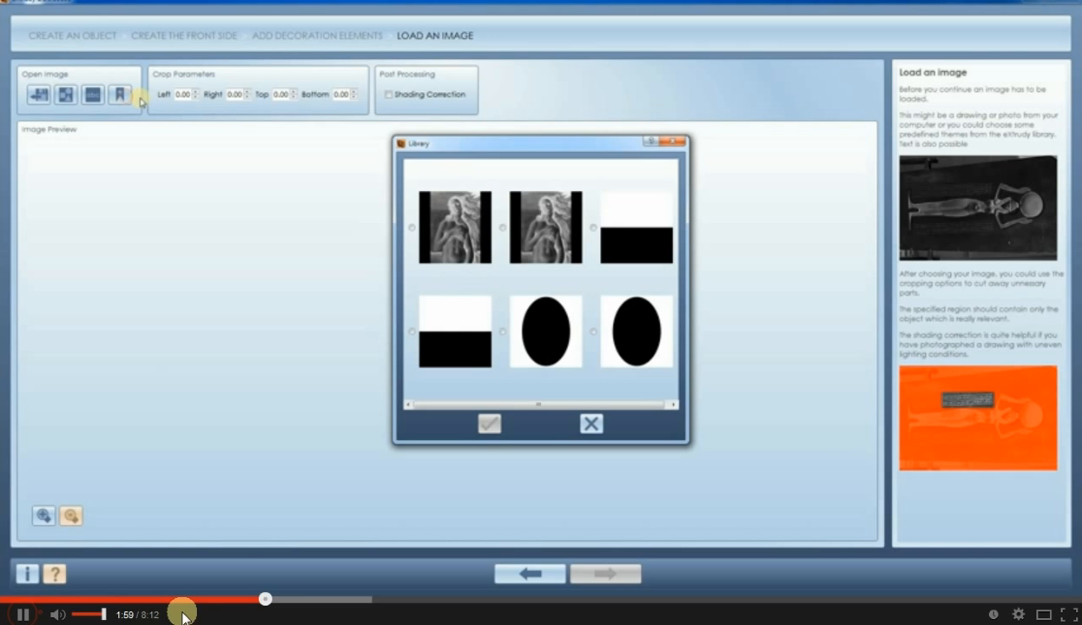
Rewind the video to about 1:55 and replay the opening of the image library, pausing at 1:56 and 1:59.
left_click(253, 600)
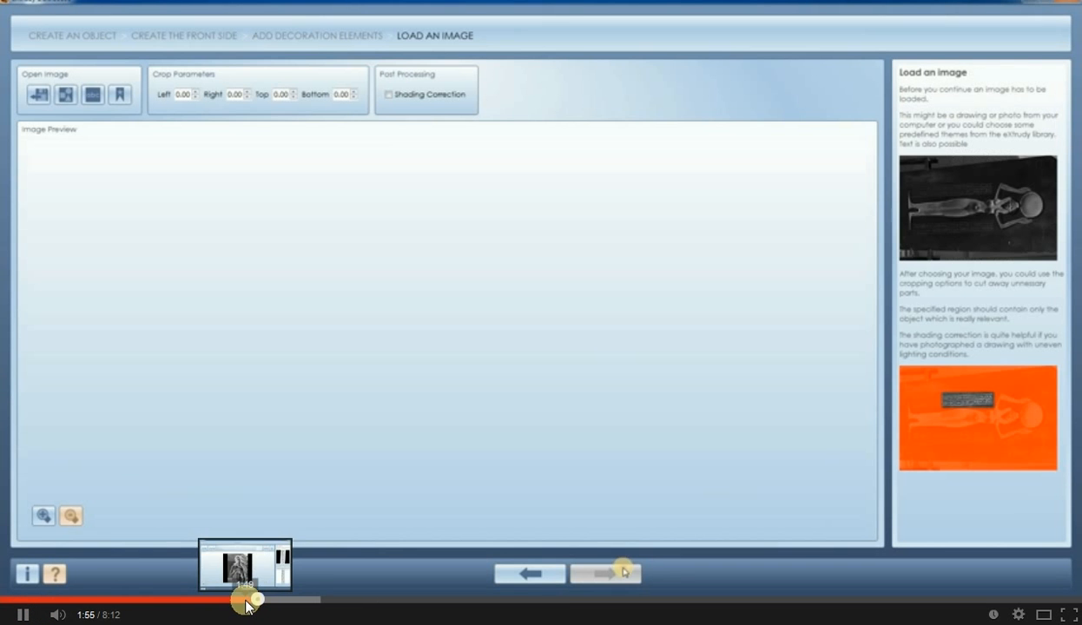
left_click(20, 614)
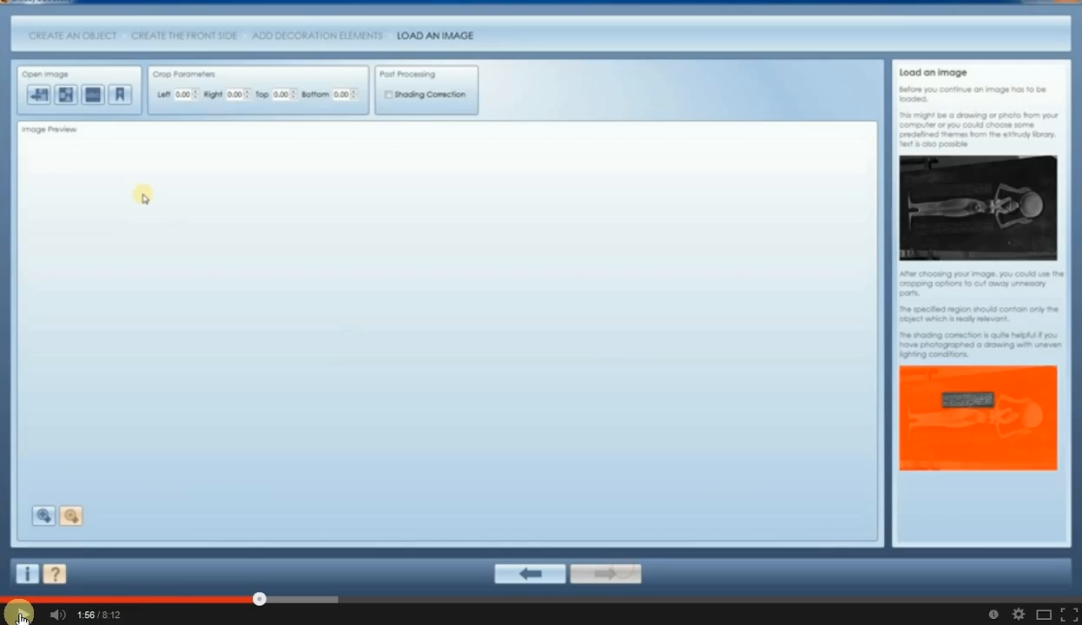
left_click(21, 616)
left_click(20, 616)
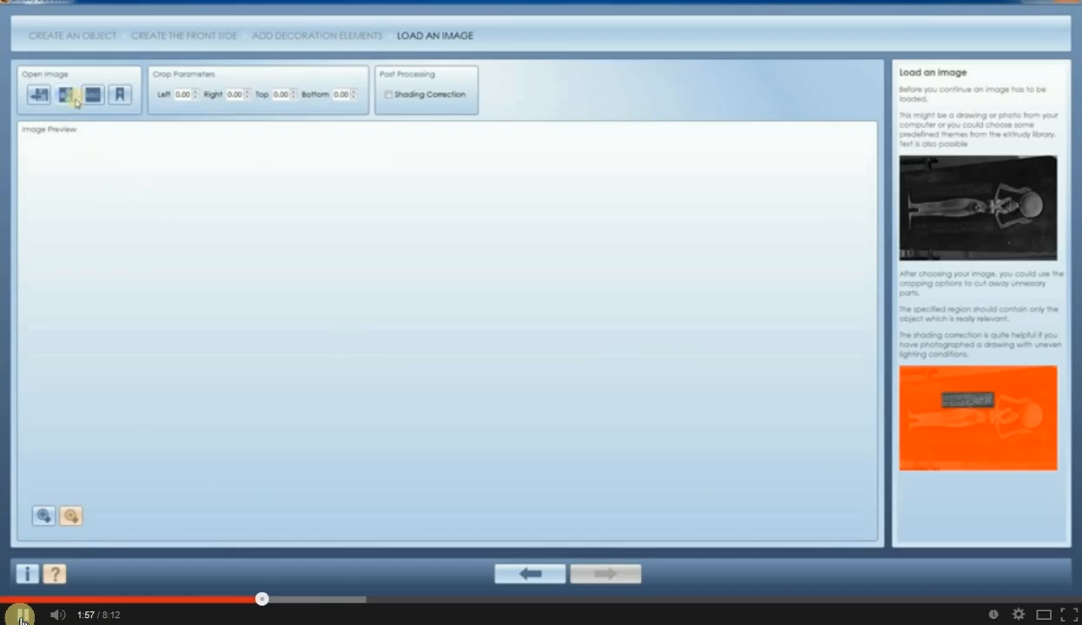
left_click(21, 616)
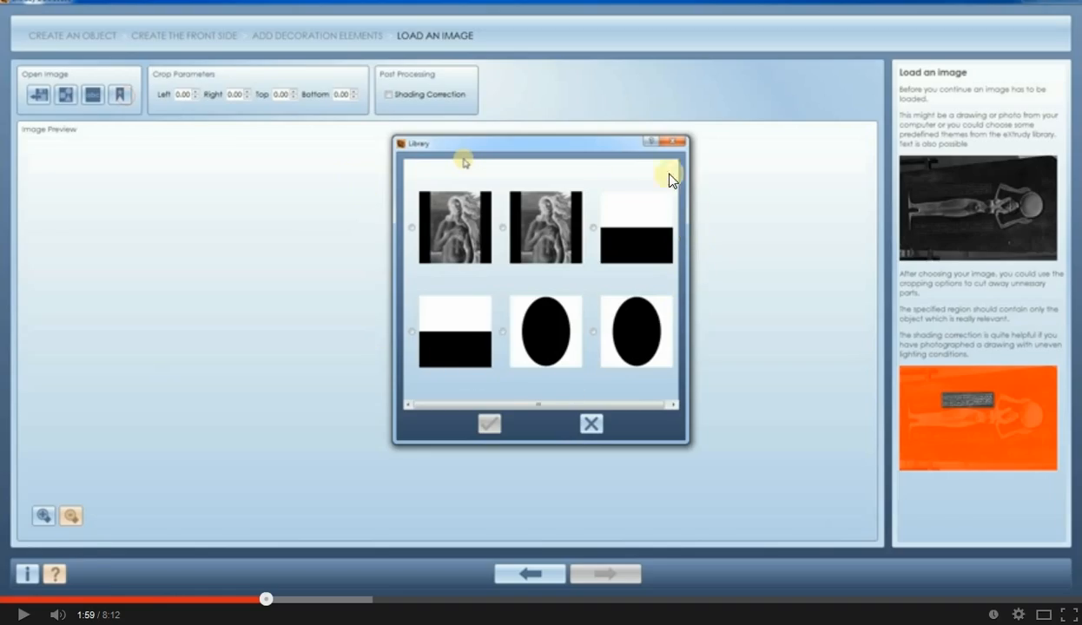
Play on to the engraving style page, pause at 2:18 on the decoration profile, and resume playback.
left_click(26, 615)
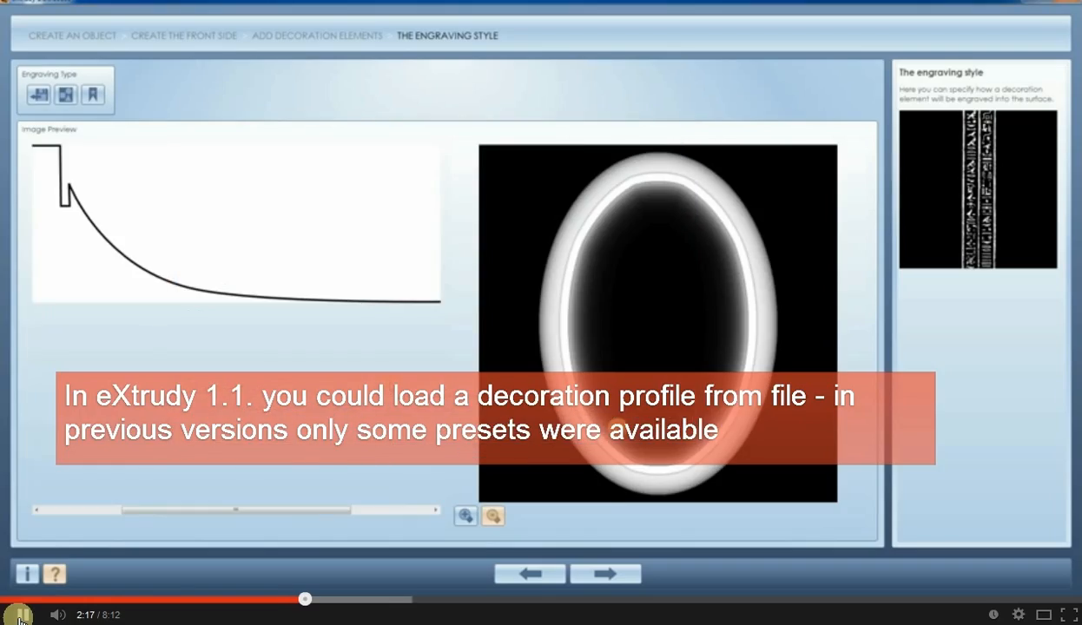
left_click(19, 615)
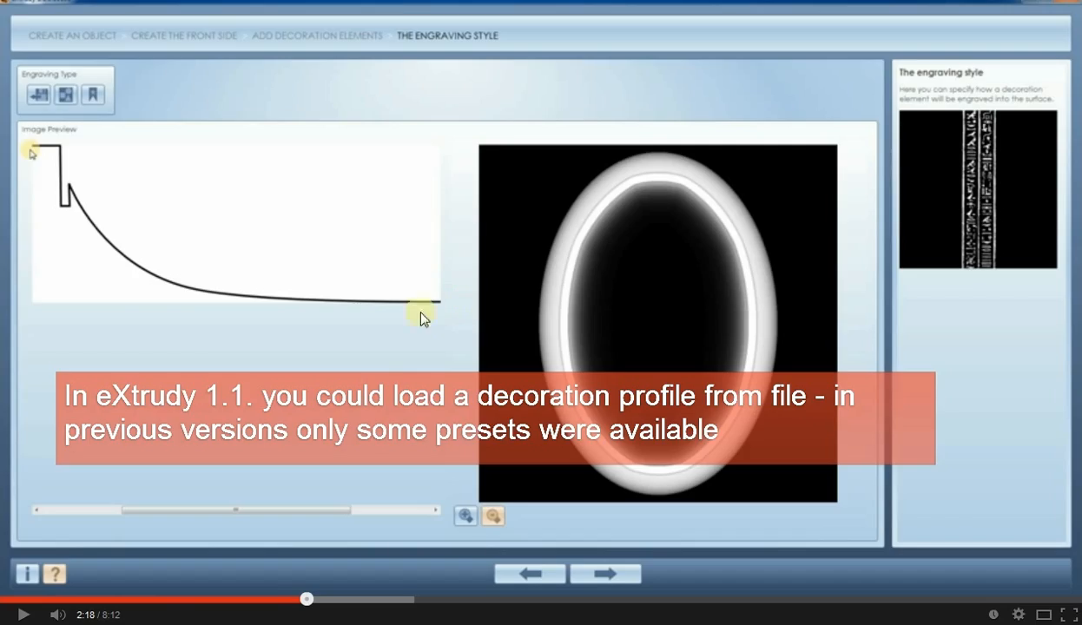
left_click(27, 618)
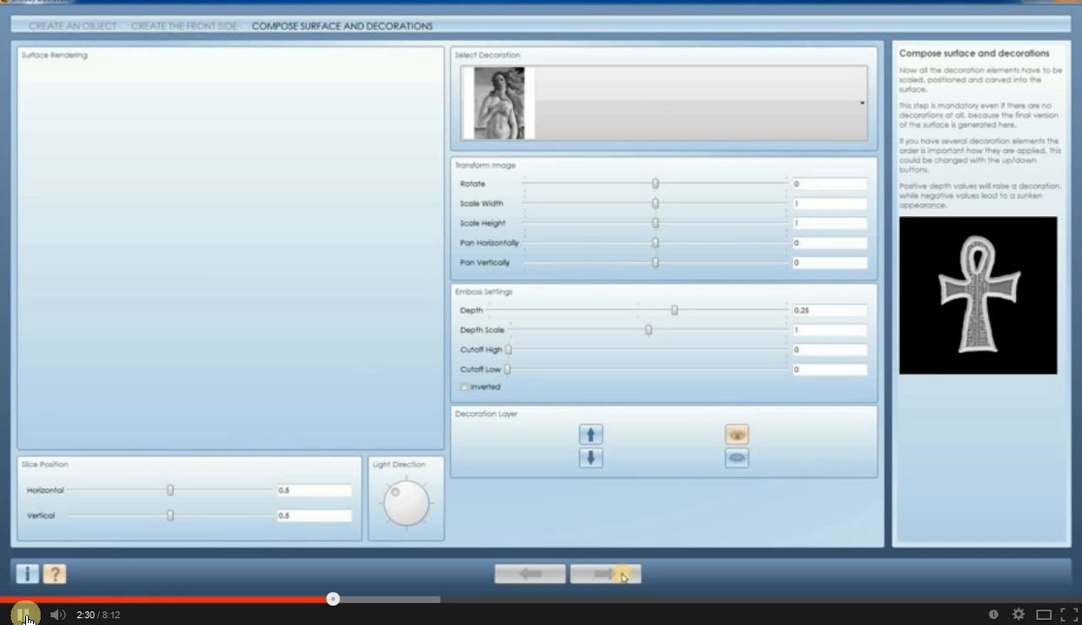
Watch the start of Compose Surface and Decorations, pausing at 2:32 on the decoration list and at 2:38 on hiding the frame decoration.
left_click(26, 618)
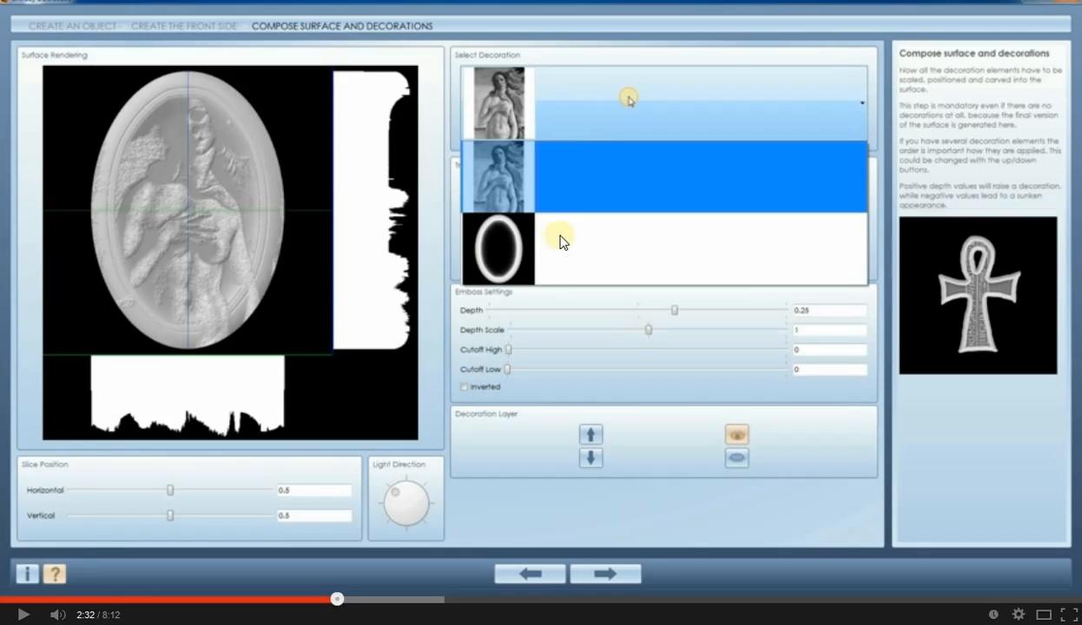
left_click(28, 618)
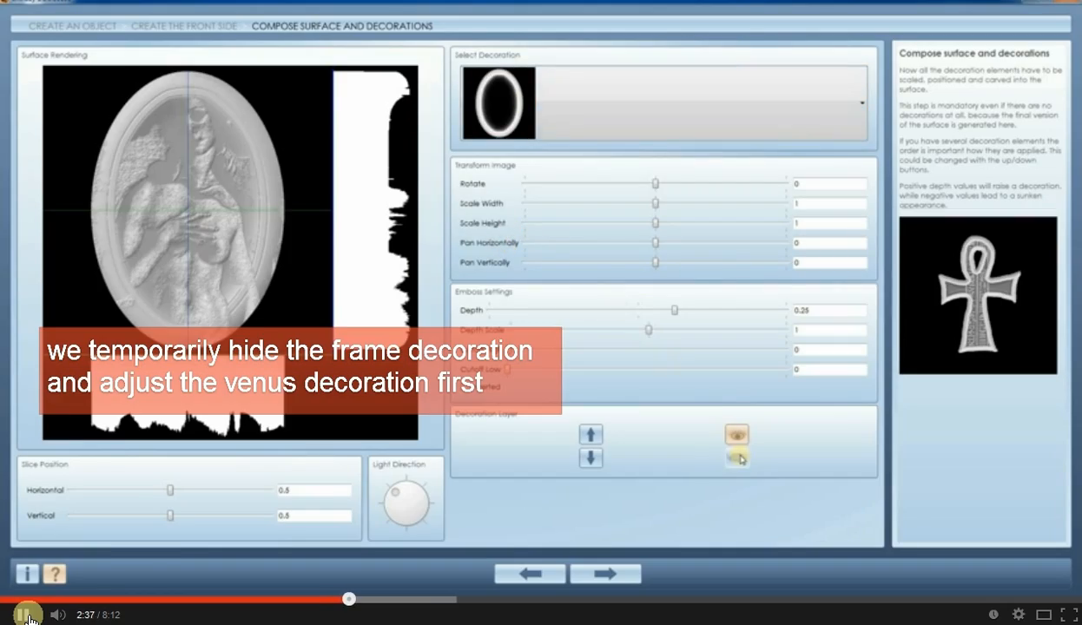
left_click(29, 618)
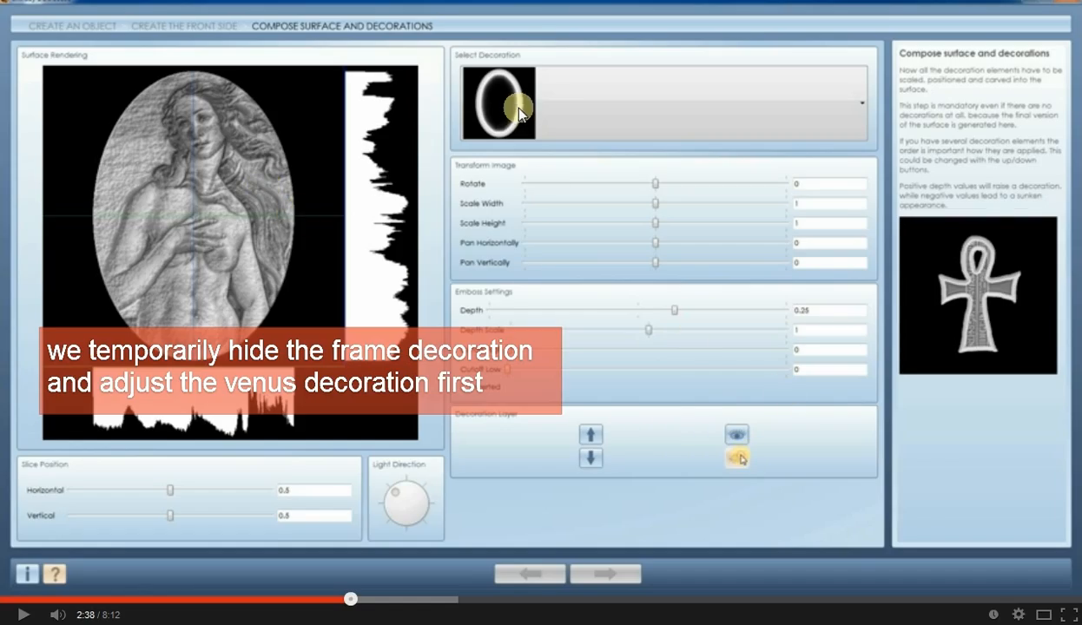
left_click(24, 614)
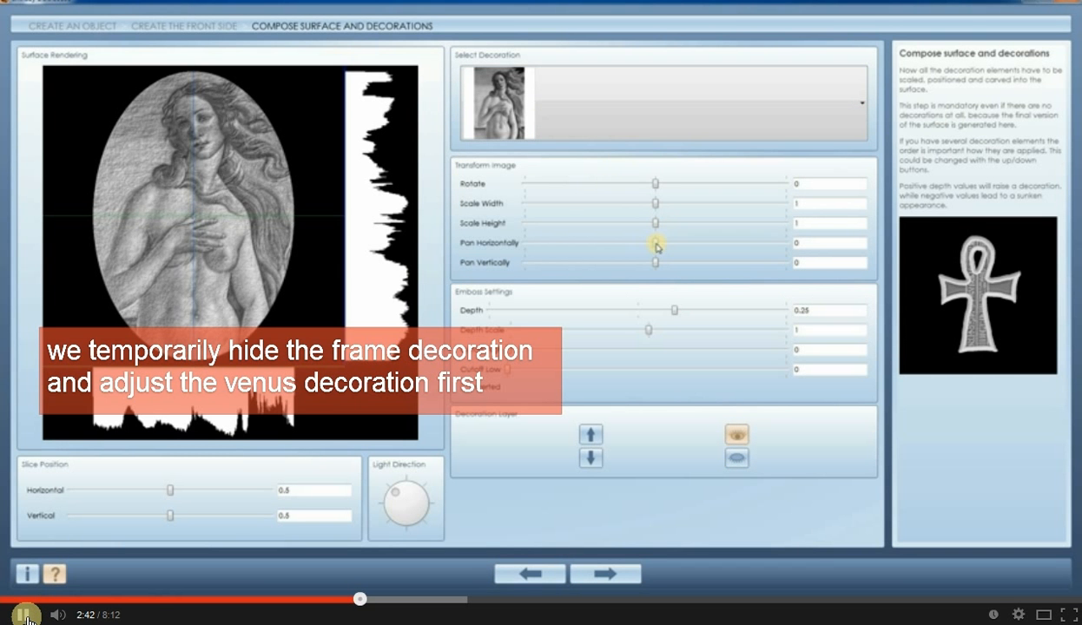
Watch the repositioning of the venus decoration, pausing at 2:43 on the horizontal pan and at 2:50 on the slice view.
left_click(23, 615)
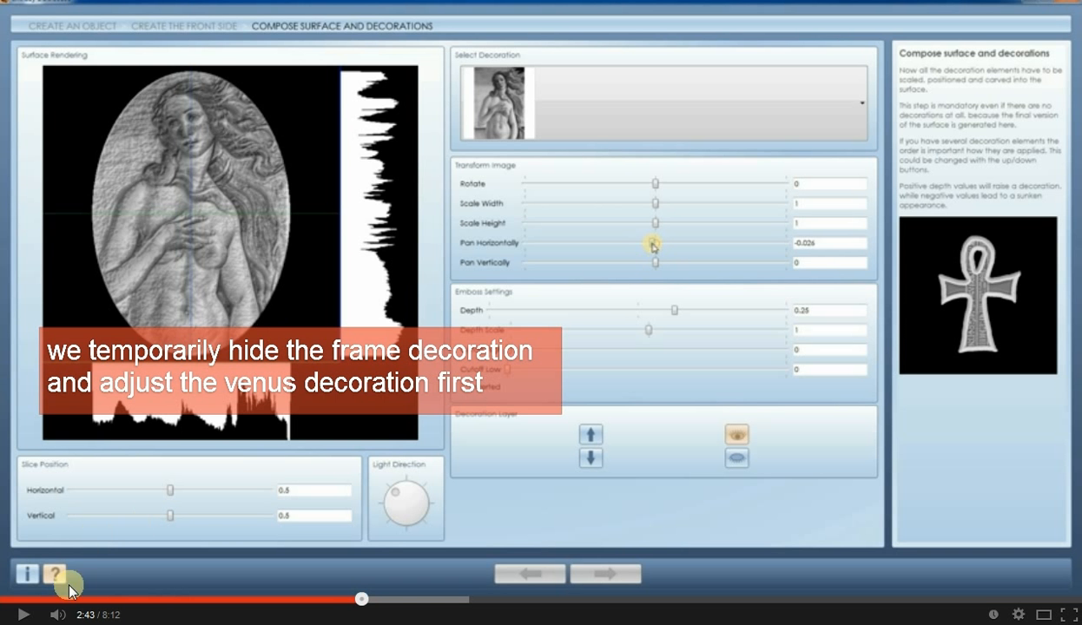
left_click(23, 615)
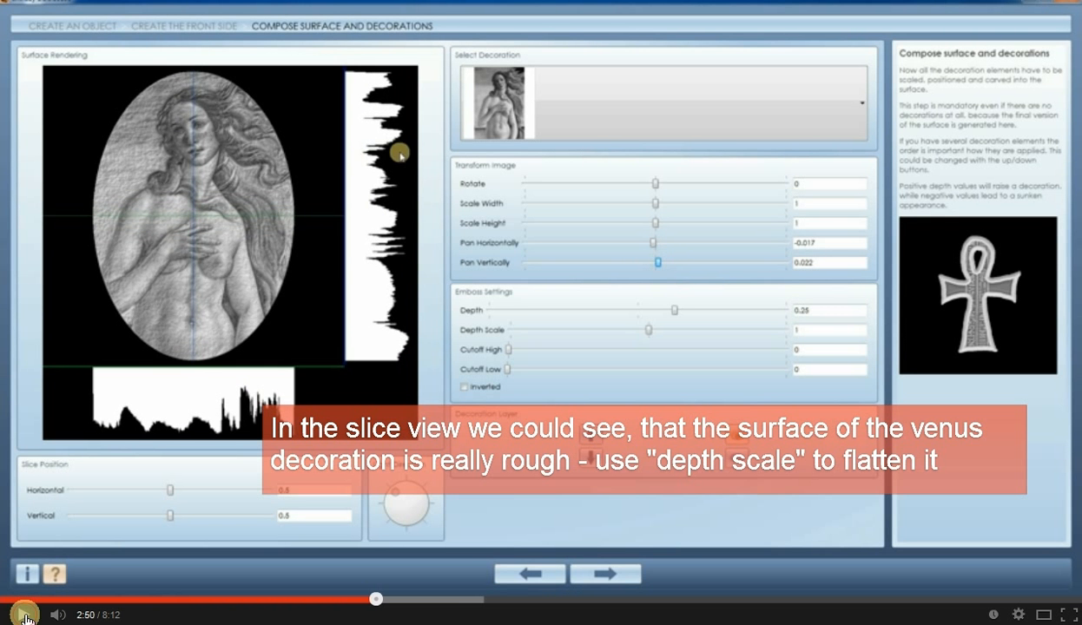
left_click(23, 615)
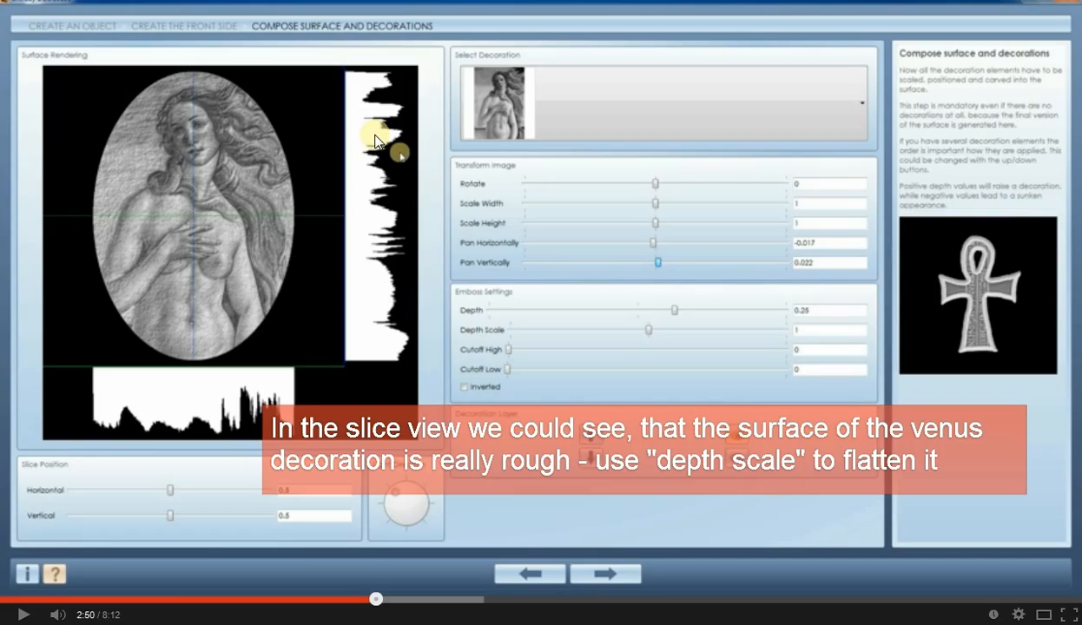
left_click(21, 615)
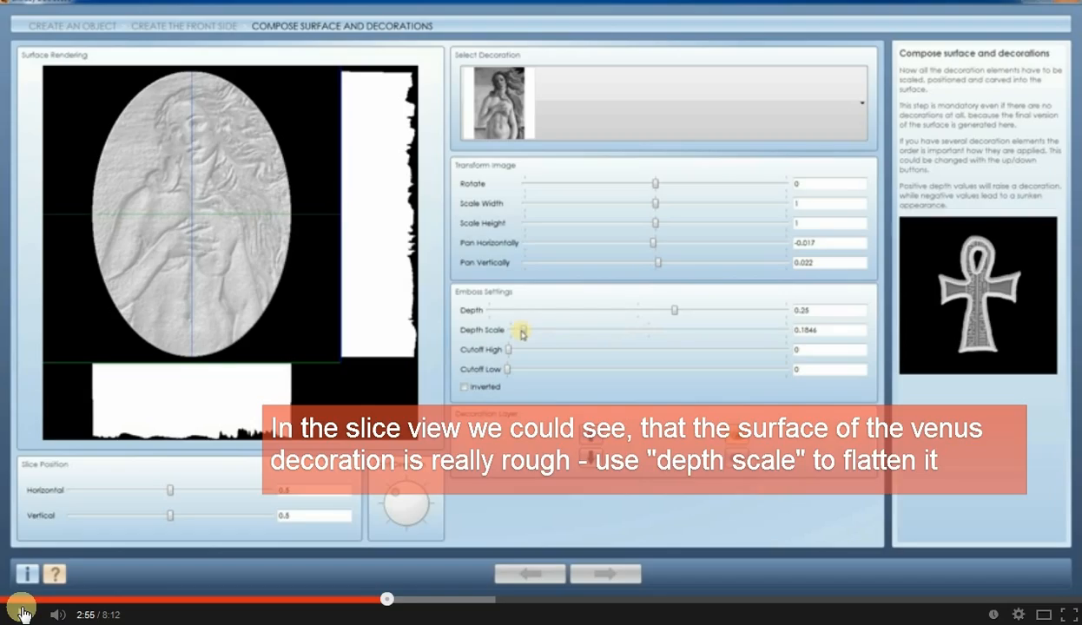
Watch the Depth Scale flattening and the Depth adjustment of the venus decoration, pausing at 2:59, 3:00 and 3:02.
left_click(24, 615)
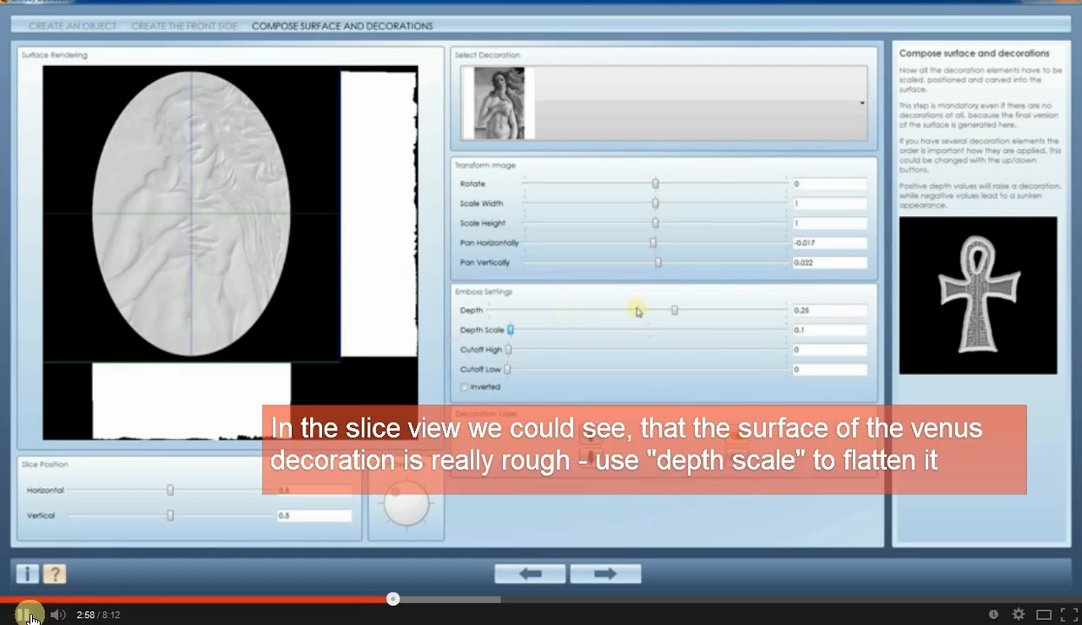
left_click(23, 615)
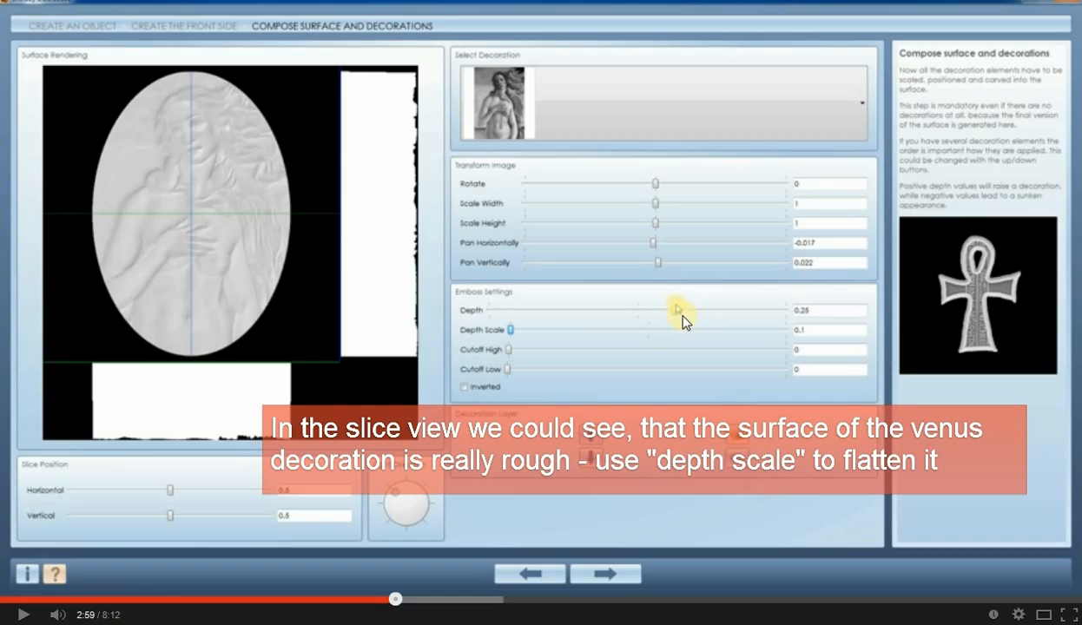
left_click(22, 615)
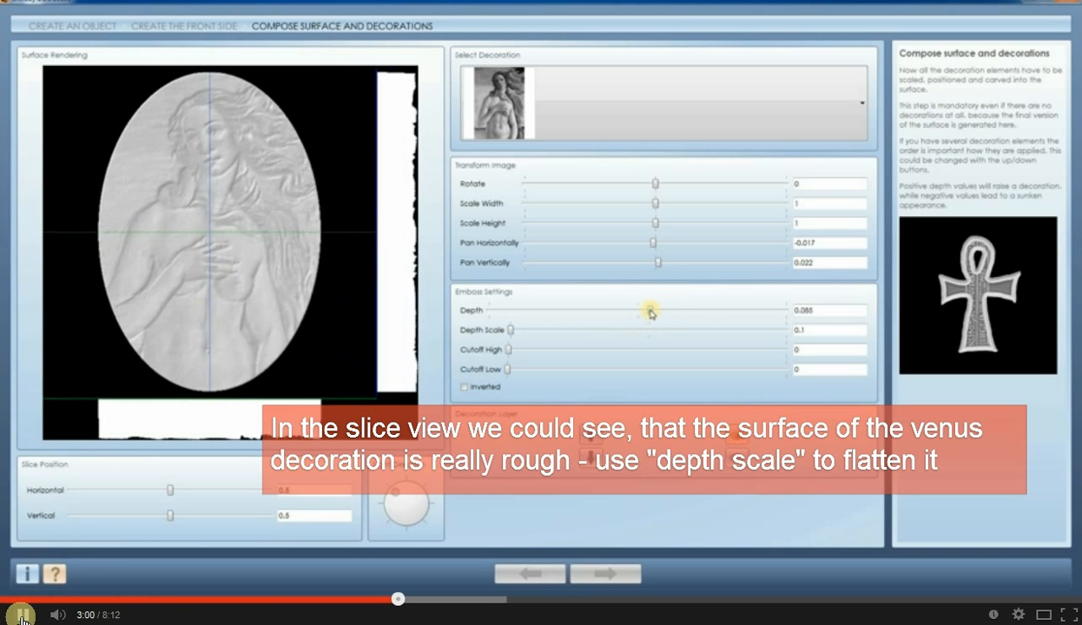
left_click(22, 616)
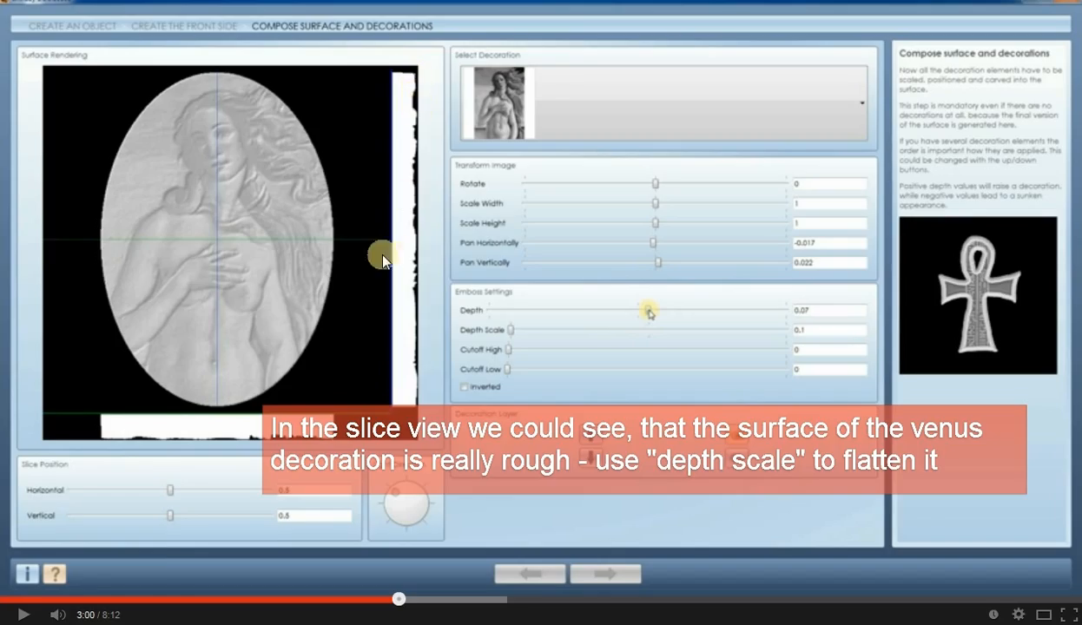
left_click(23, 614)
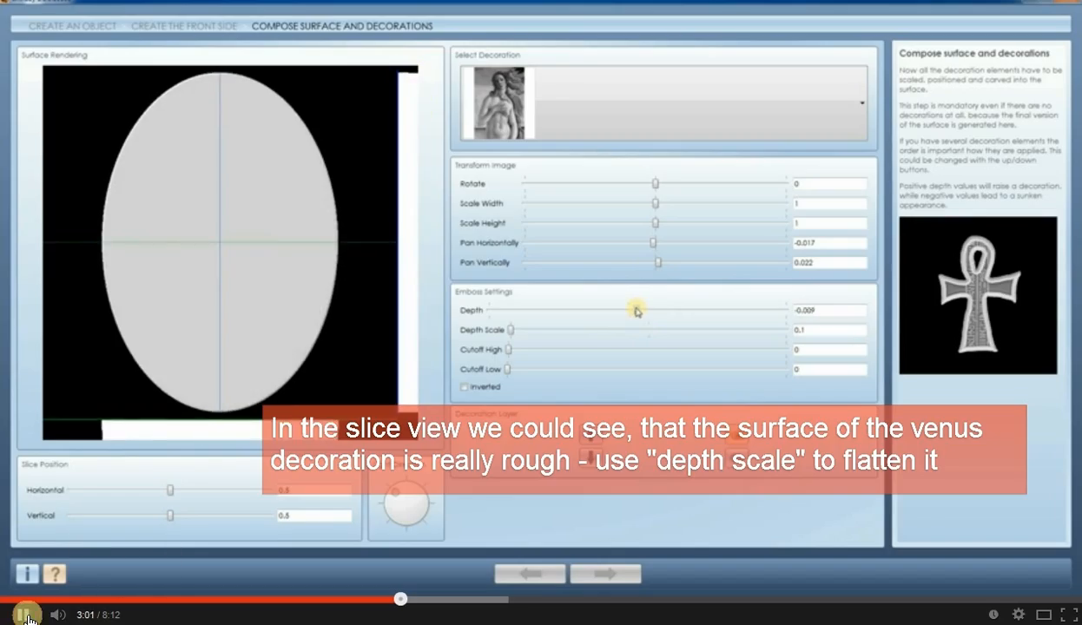
left_click(26, 616)
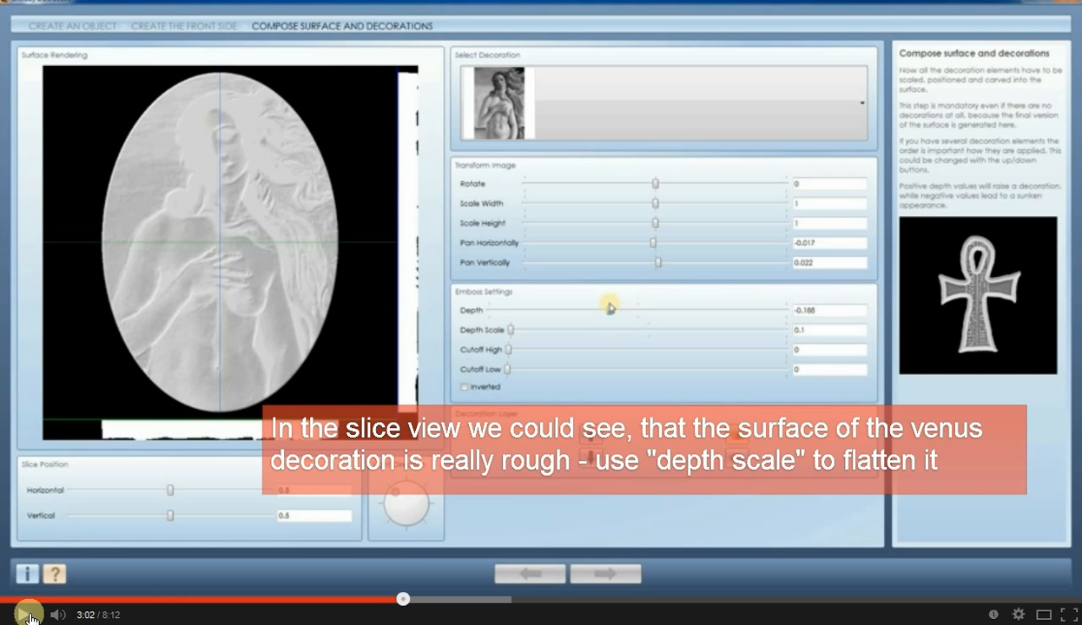
left_click(29, 619)
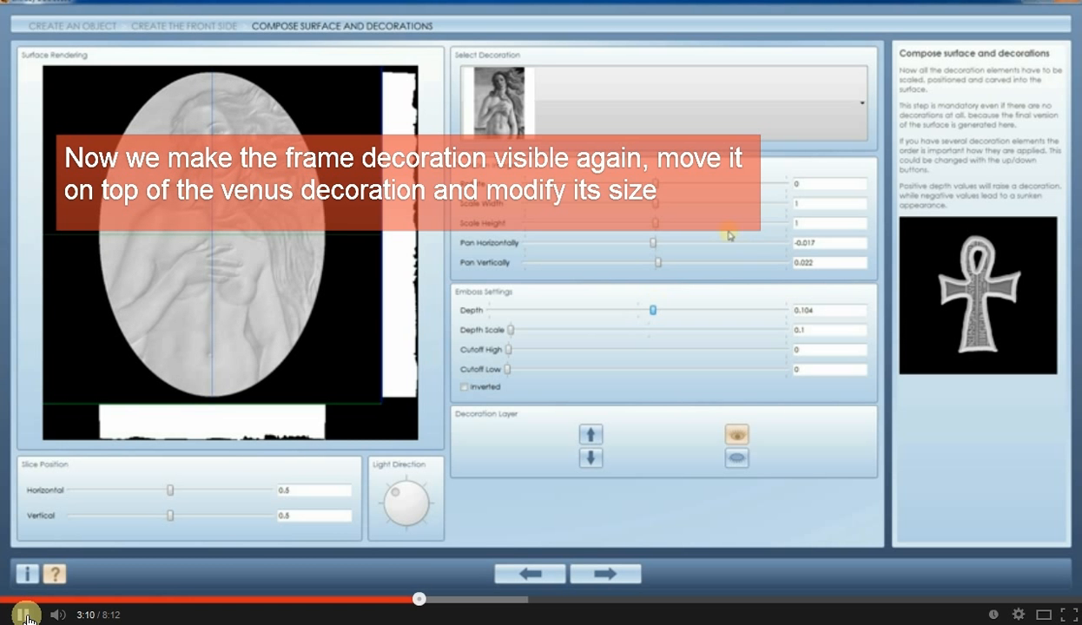
Watch the frame decoration being selected, shown again and moved on top, pausing at 3:12, 3:15 and 3:17.
left_click(27, 617)
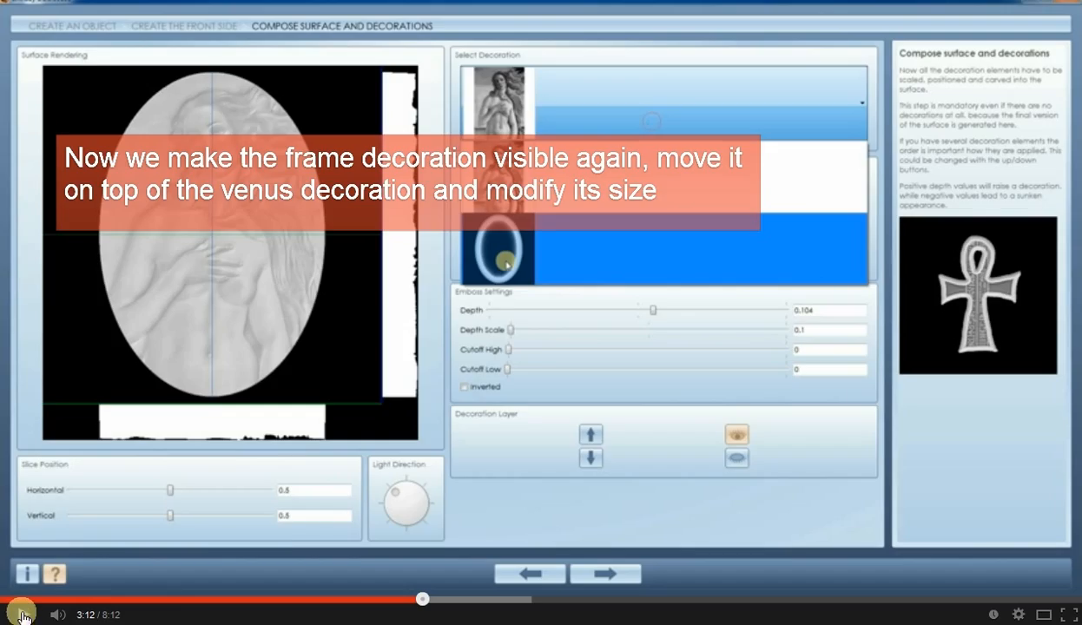
left_click(21, 616)
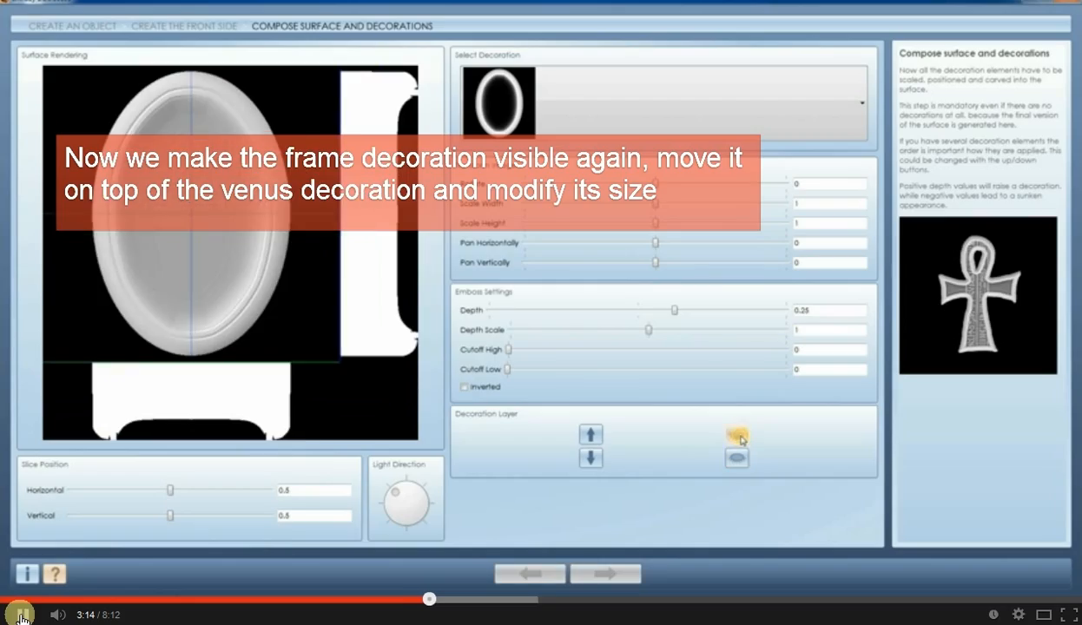
left_click(22, 616)
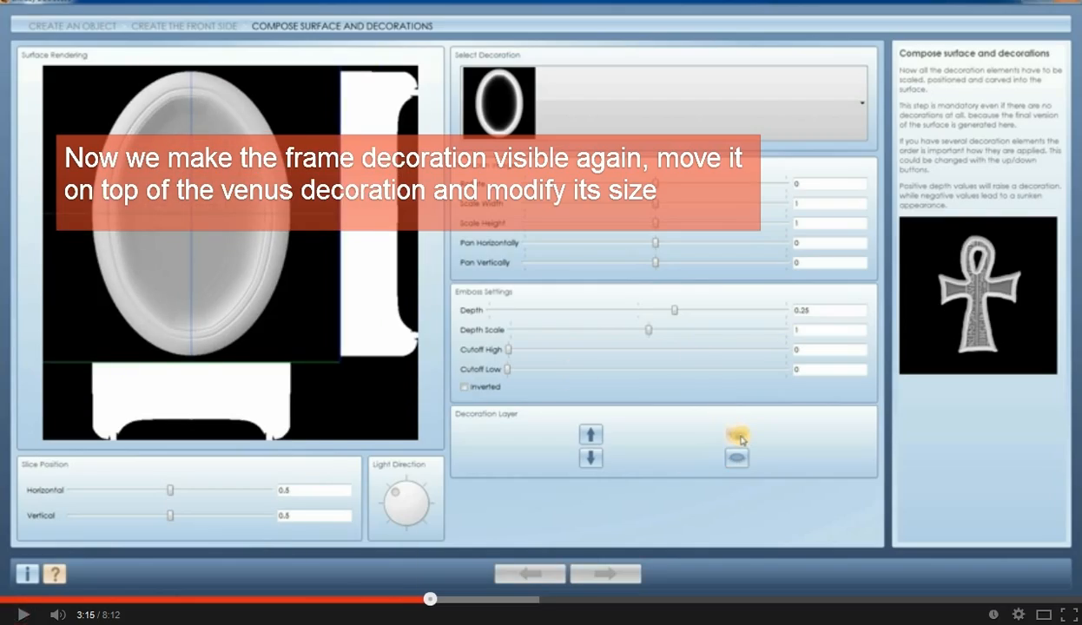
left_click(22, 616)
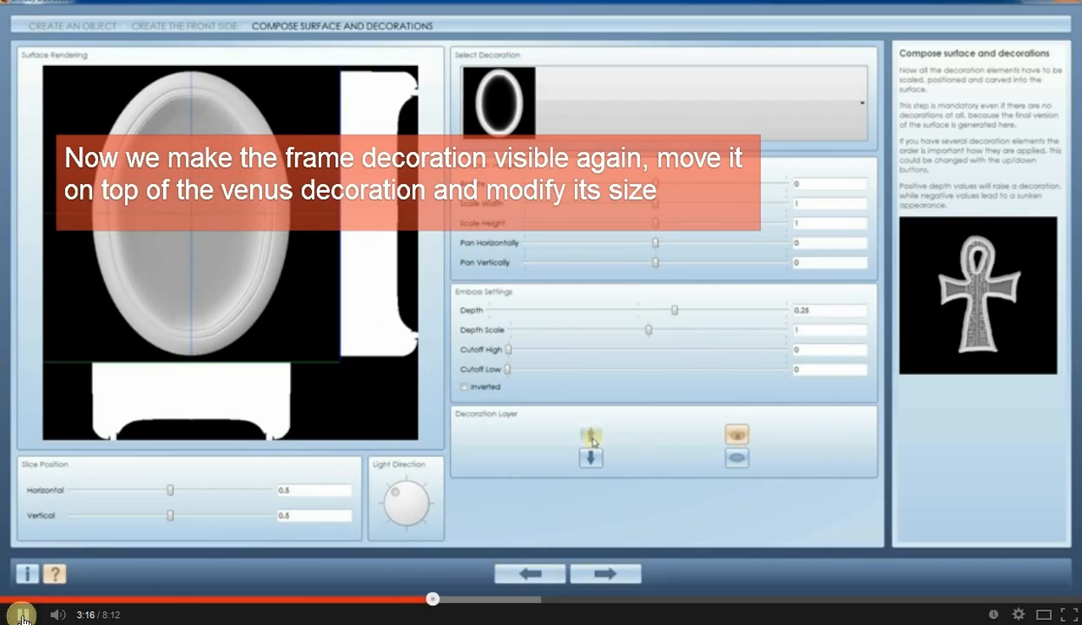
left_click(21, 616)
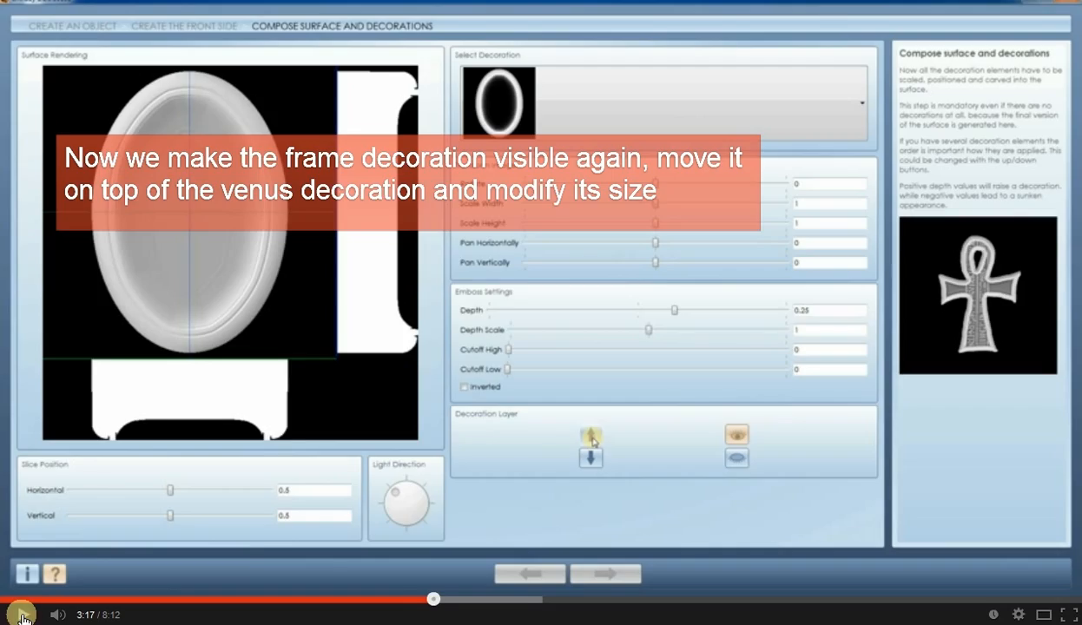
left_click(22, 617)
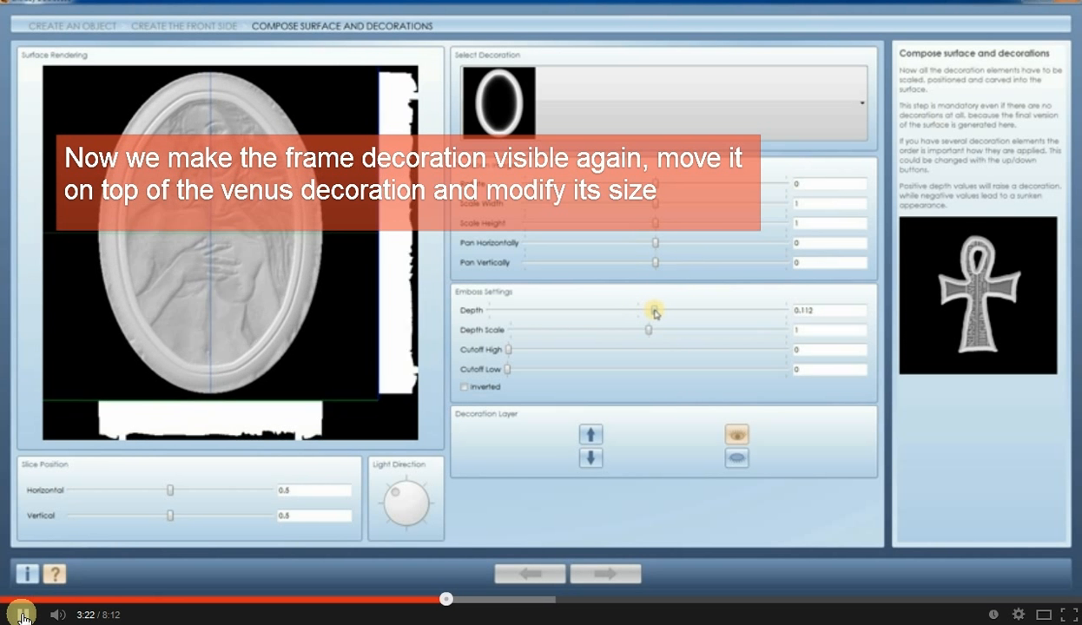
Watch the depth adjustment of the frame decoration, pausing at 3:23 and at 3:29 when the width scaling starts.
left_click(22, 617)
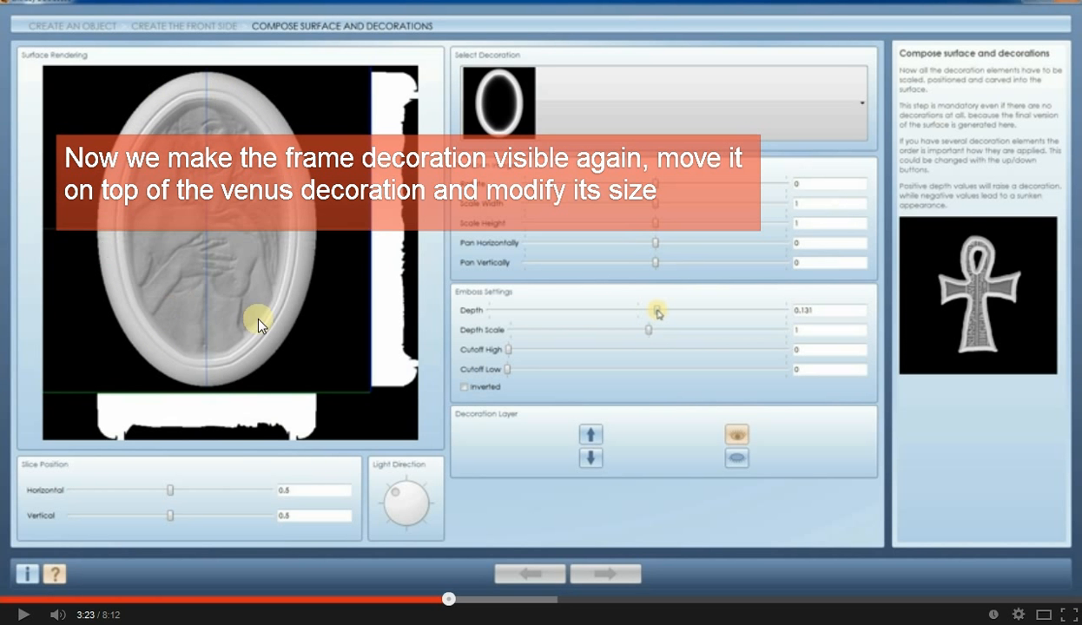
left_click(22, 616)
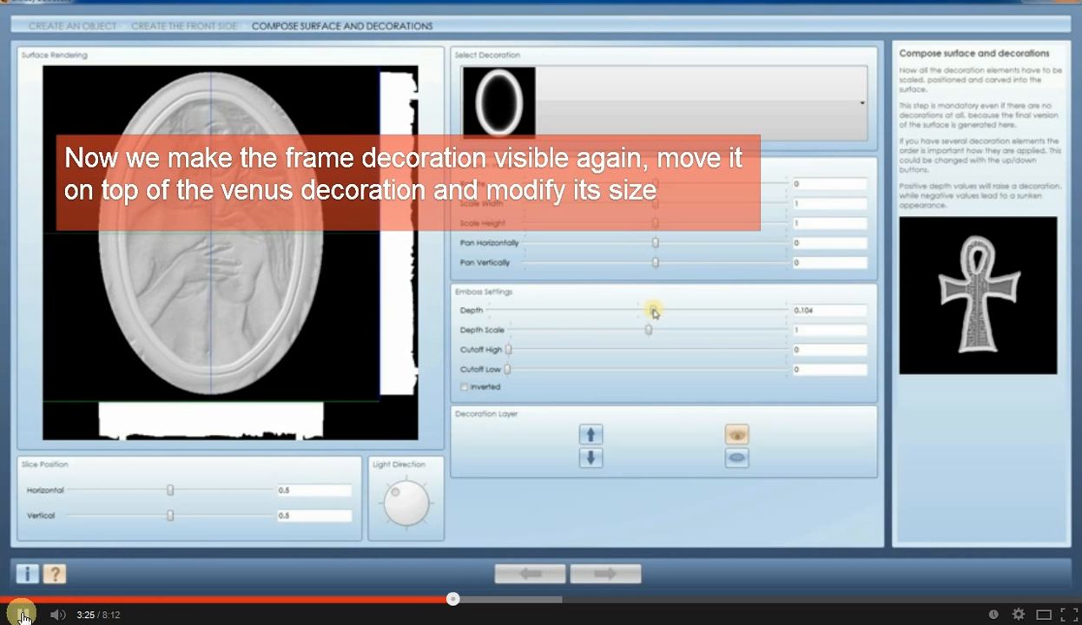
left_click(22, 617)
left_click(23, 617)
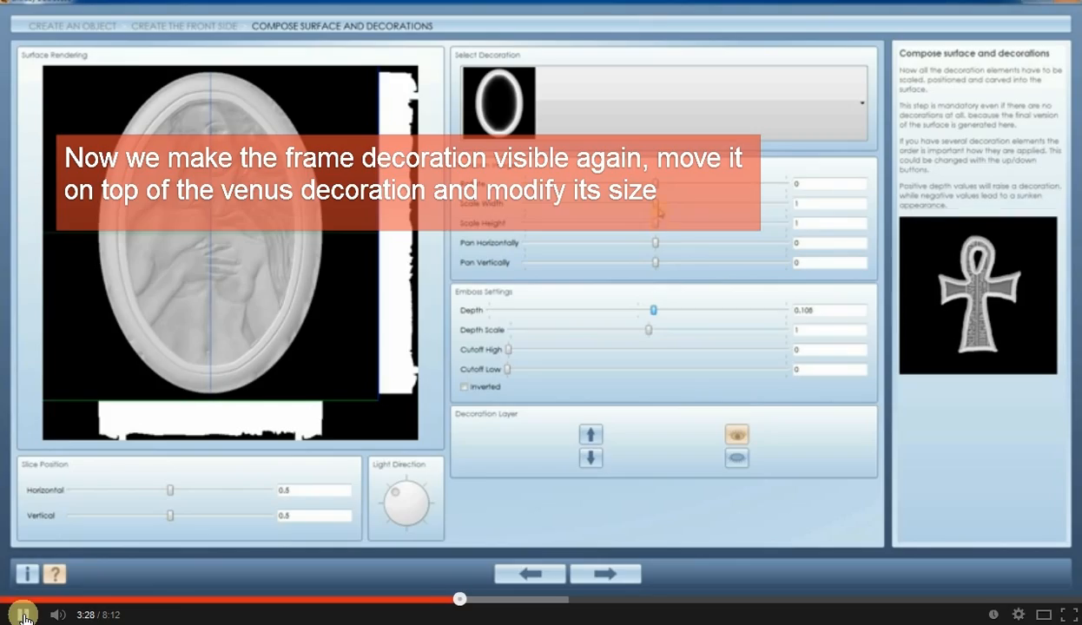
left_click(23, 617)
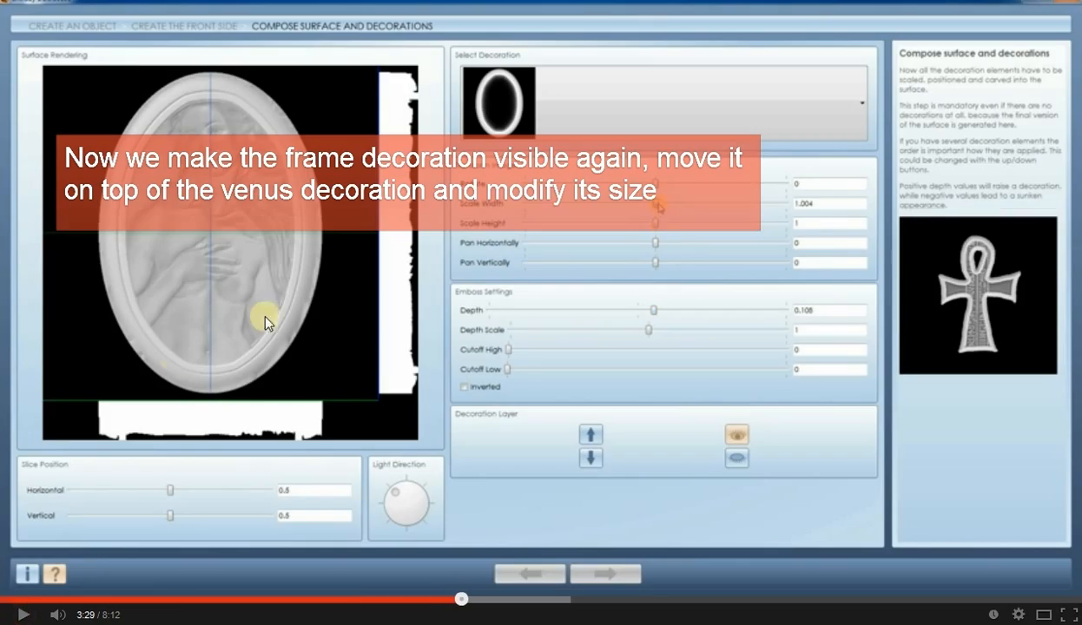
Play the rest of the frame resizing and final depth adjustment, pausing at 3:42 and 3:44.
left_click(23, 617)
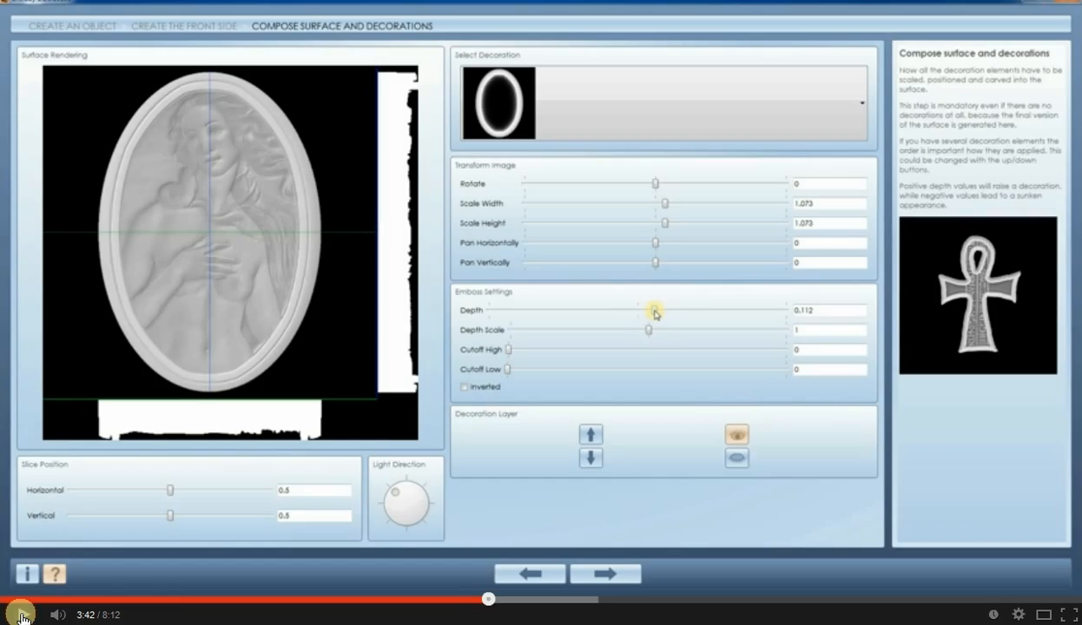
left_click(21, 617)
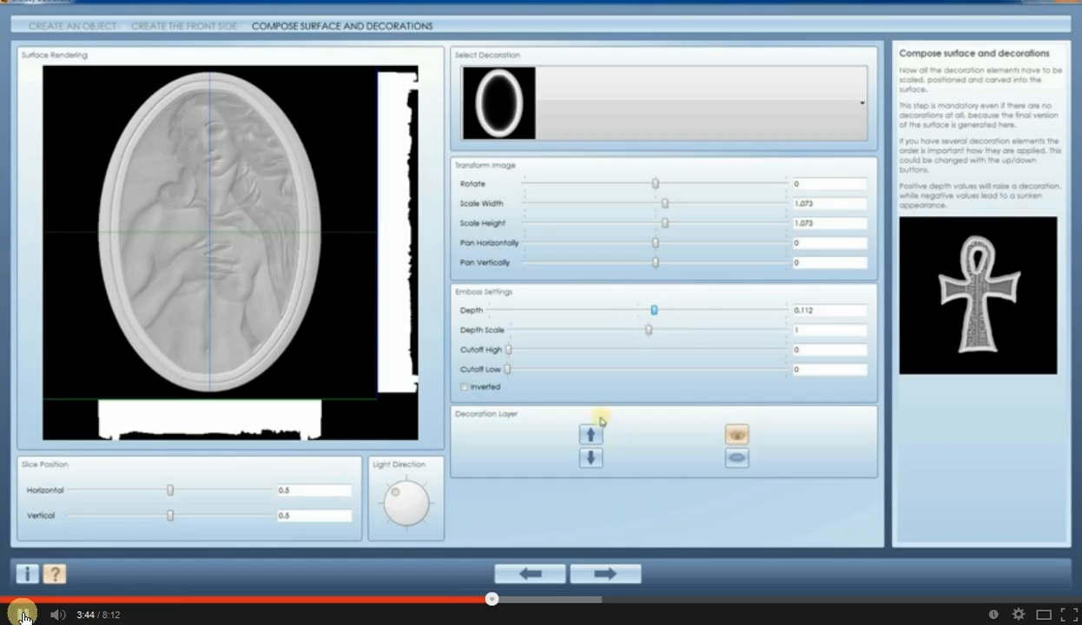
left_click(80, 415)
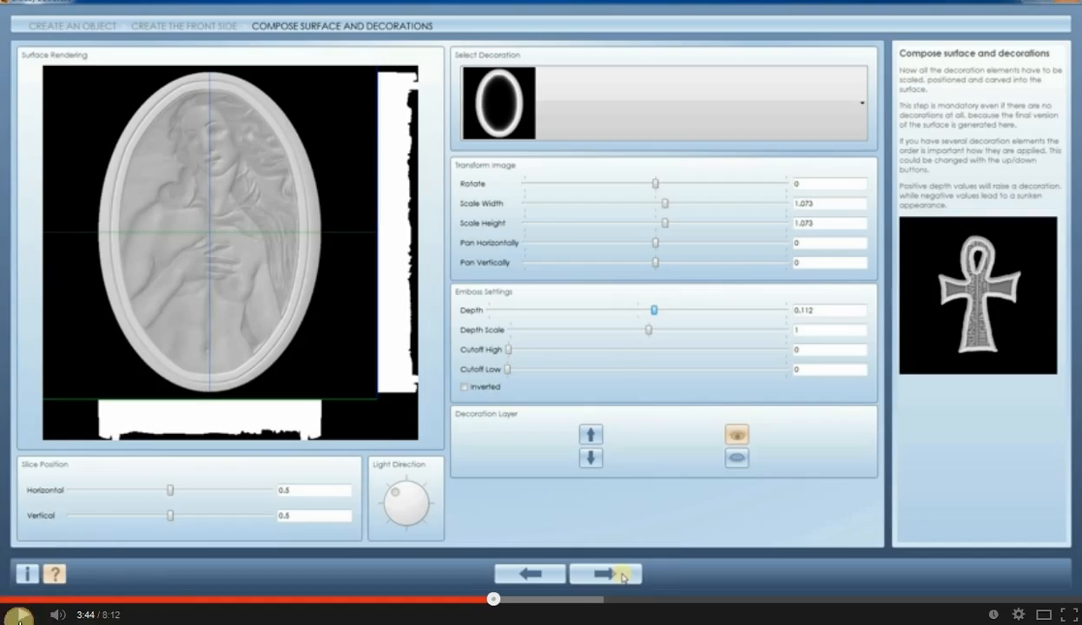
Play on to the start of the back side's creation, pausing at 3:45, 3:50 and 3:52.
left_click(24, 616)
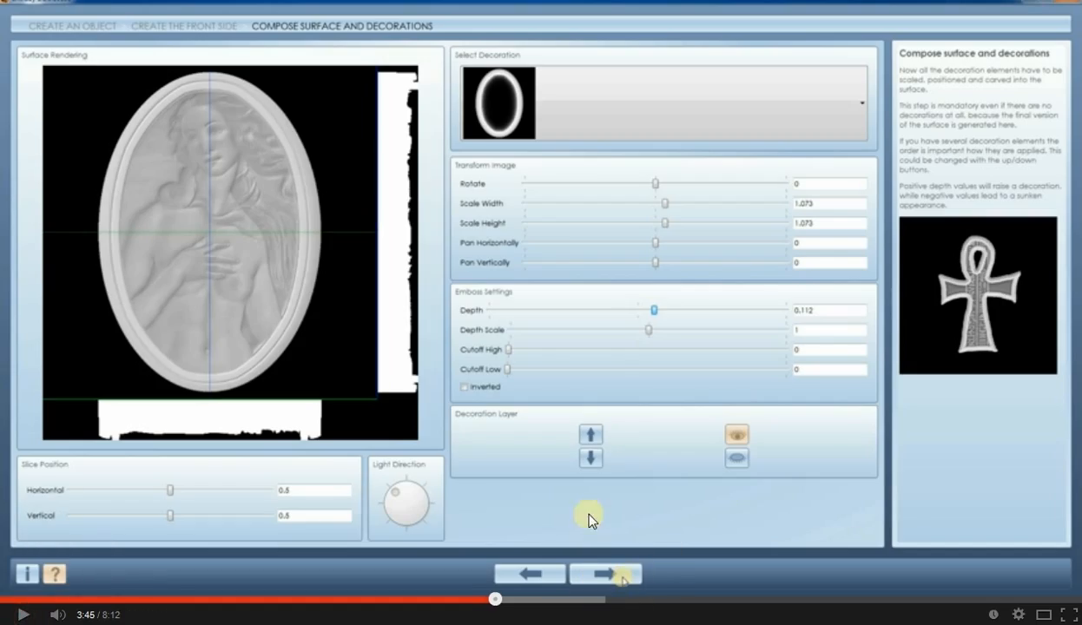
key("space")
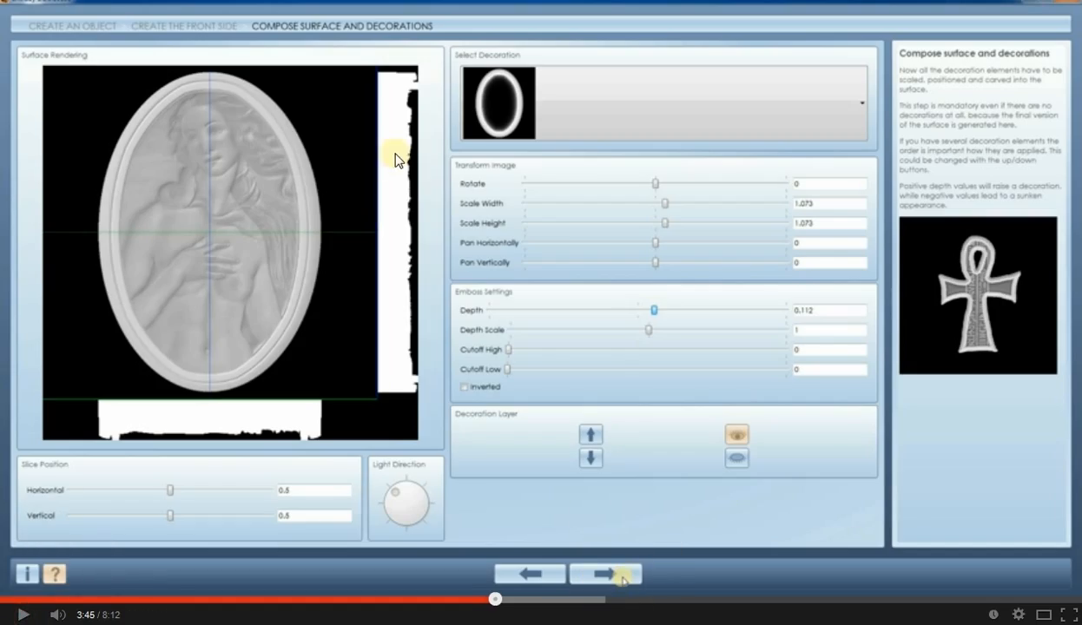
left_click(26, 615)
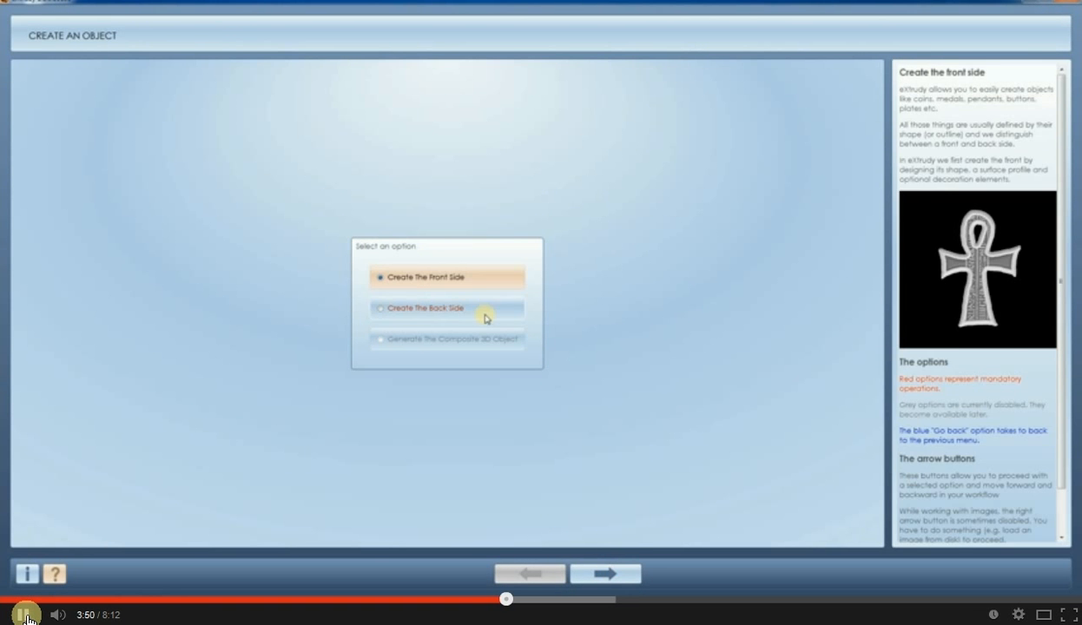
left_click(26, 616)
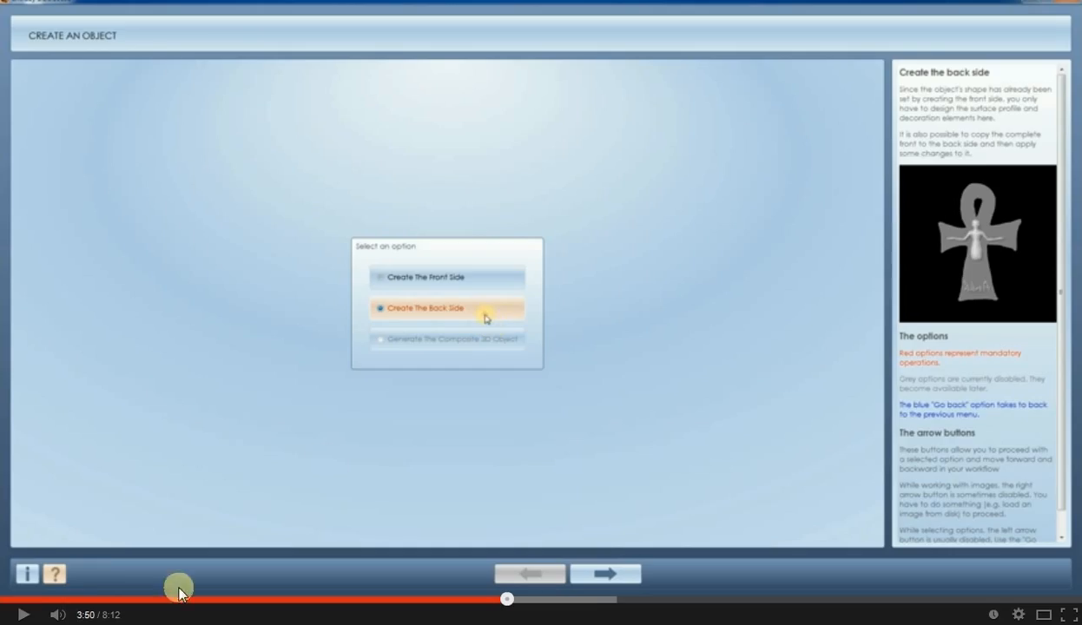
left_click(27, 616)
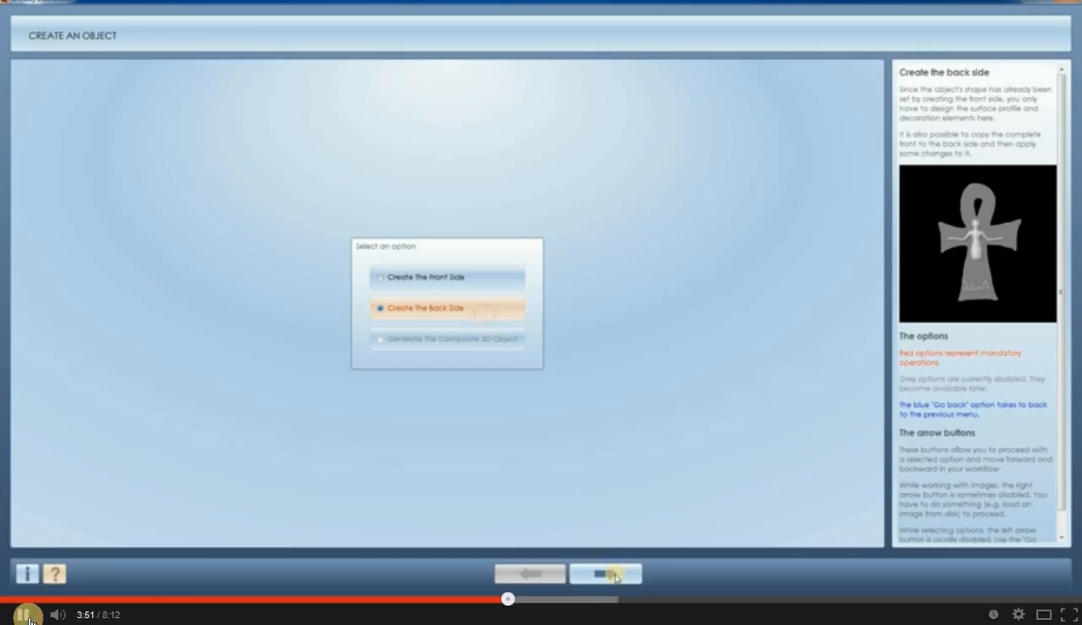
left_click(27, 616)
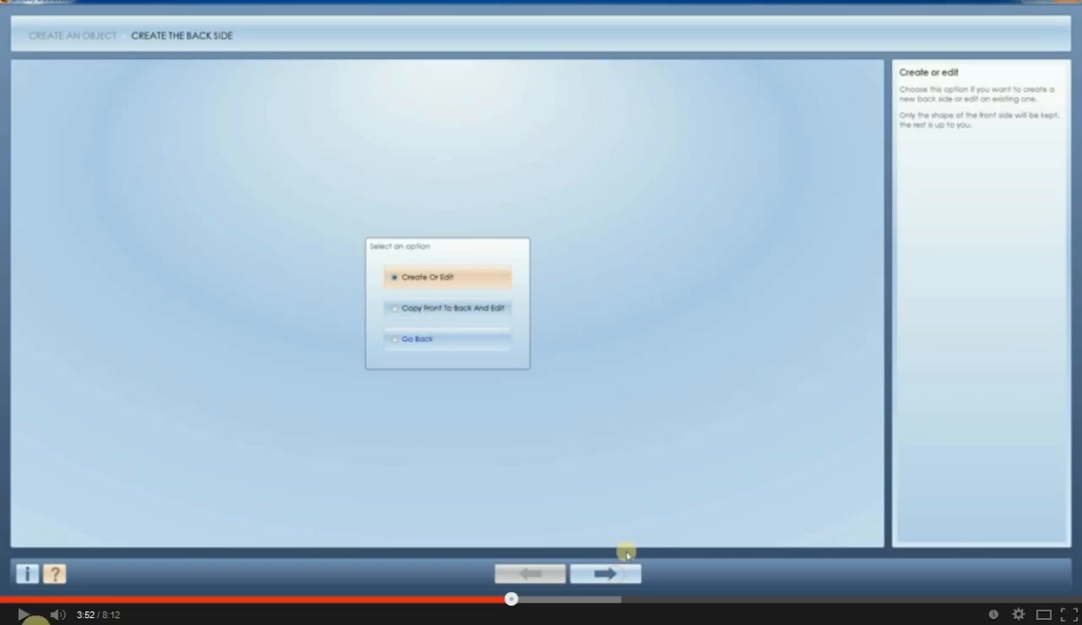
Watch the back side's surface profile being chosen from the library, pausing at 3:57, 4:00 and 4:02.
left_click(20, 616)
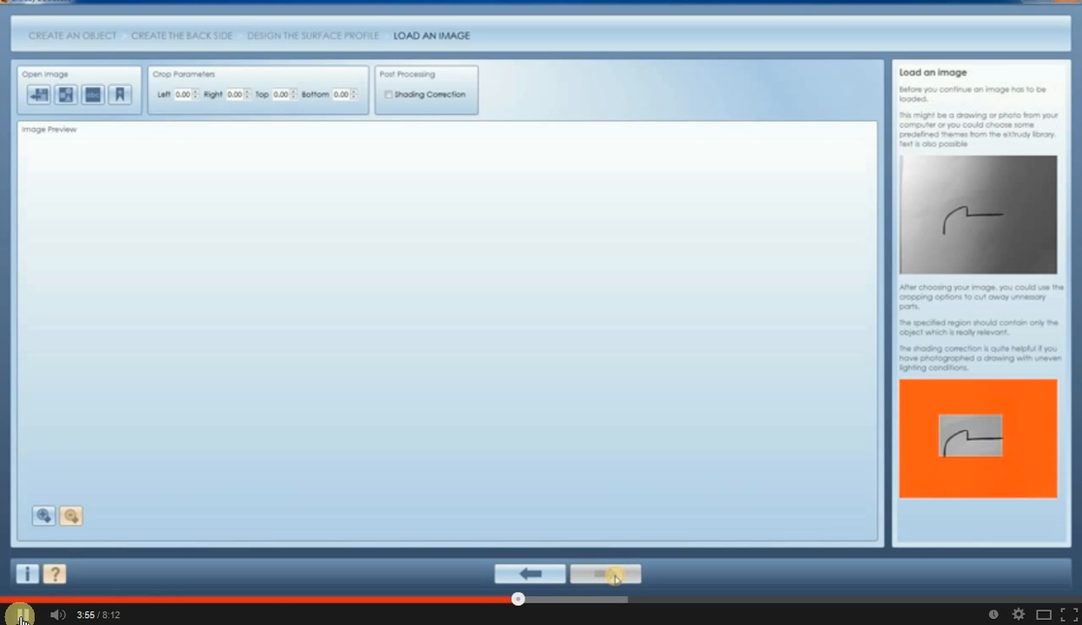
left_click(21, 617)
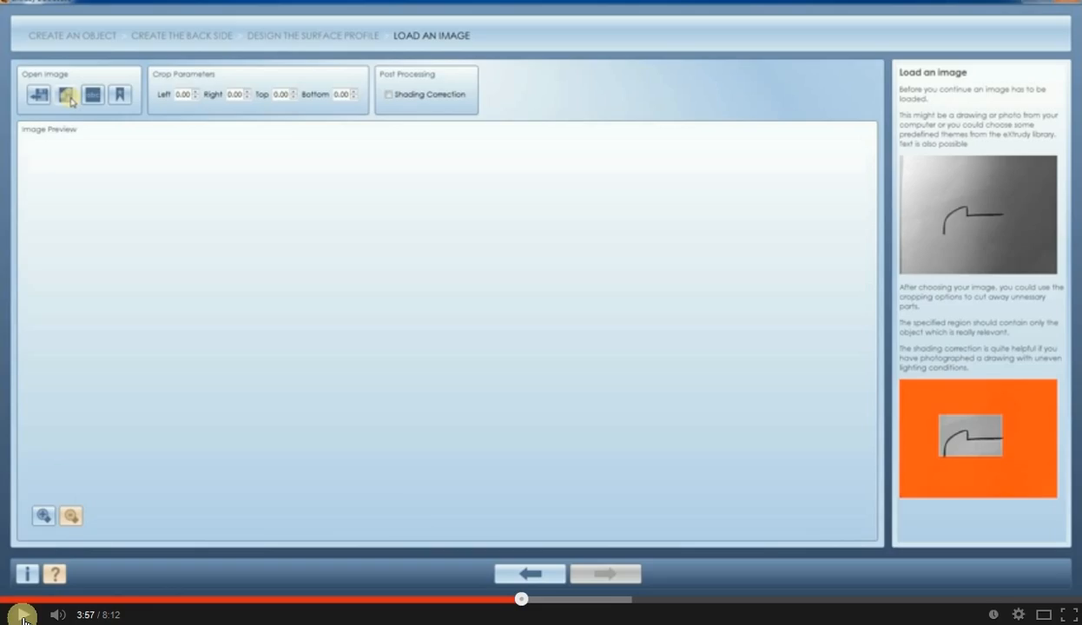
left_click(26, 618)
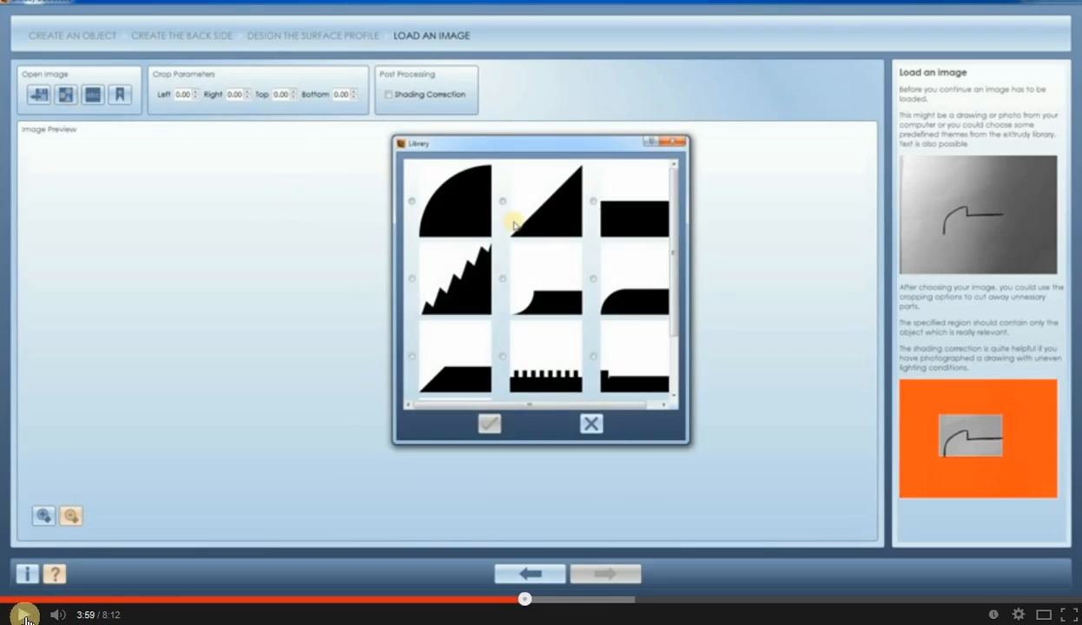
left_click(25, 619)
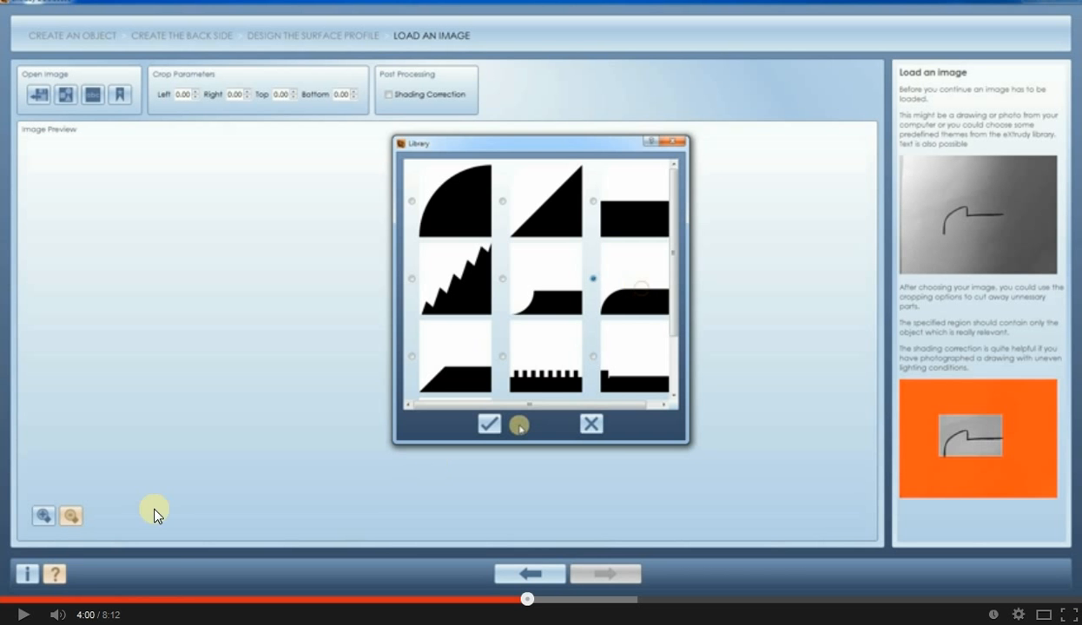
left_click(30, 615)
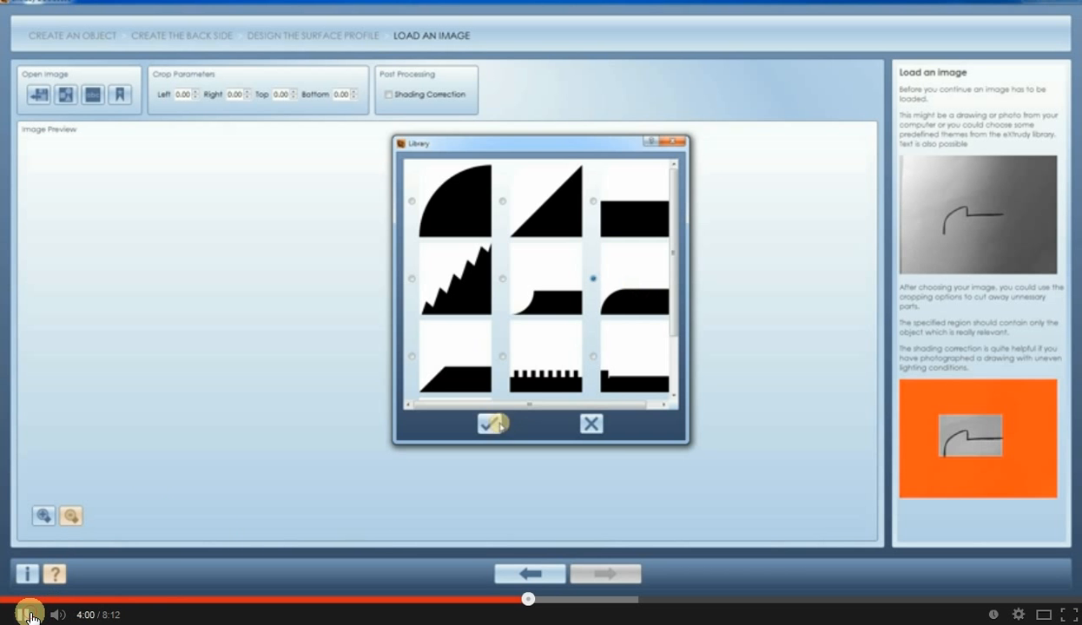
left_click(31, 615)
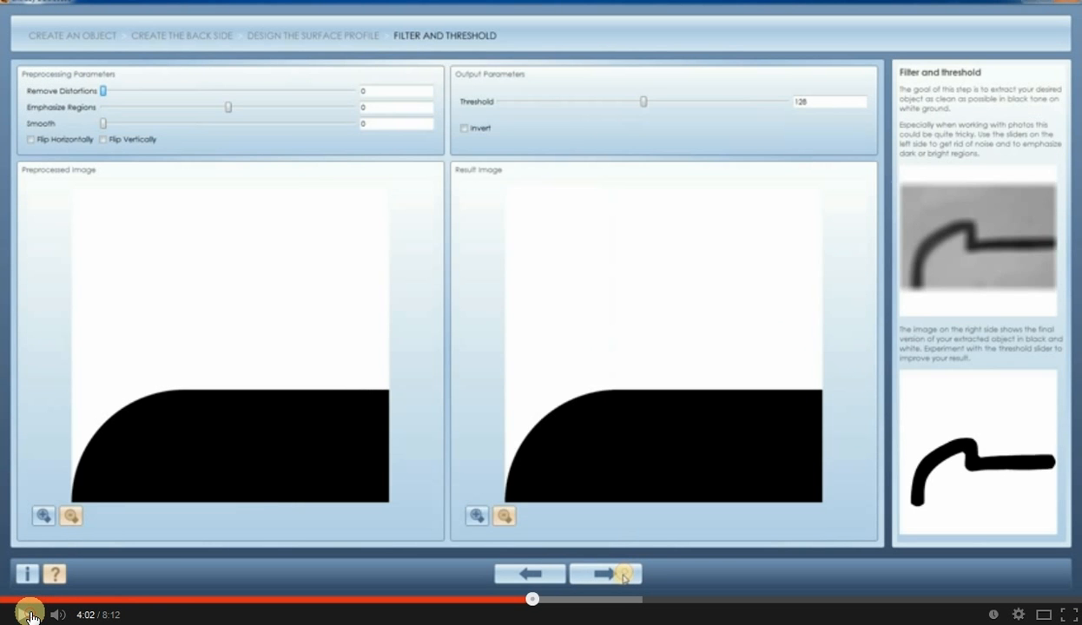
Watch the back surface being generated and the statue depth image being loaded, pausing at 4:06 and 4:31.
left_click(30, 615)
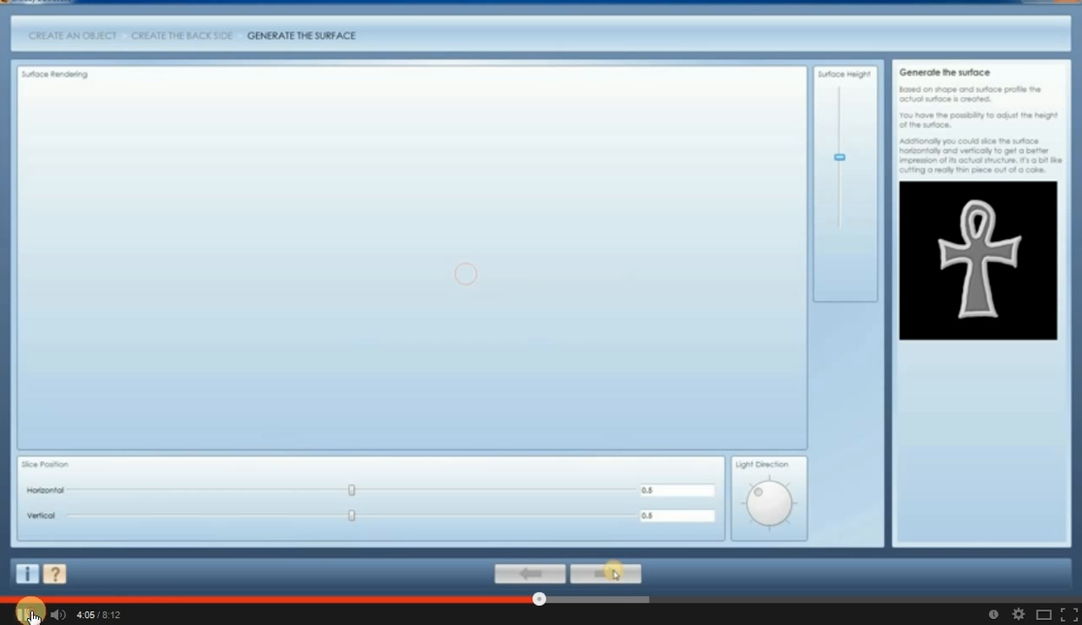
left_click(31, 614)
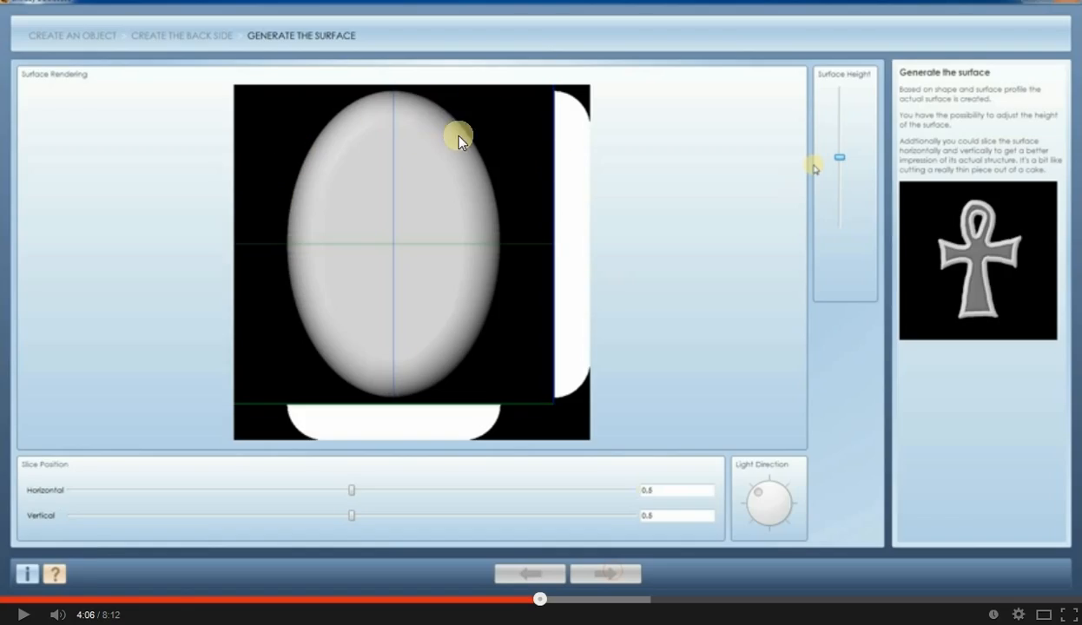
left_click(22, 615)
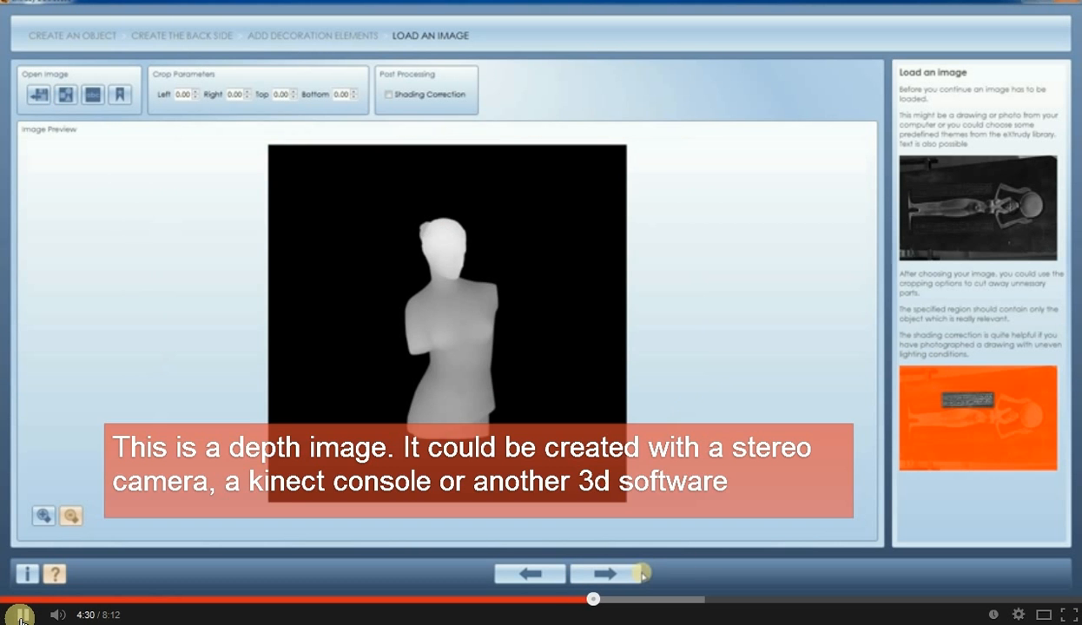
left_click(22, 616)
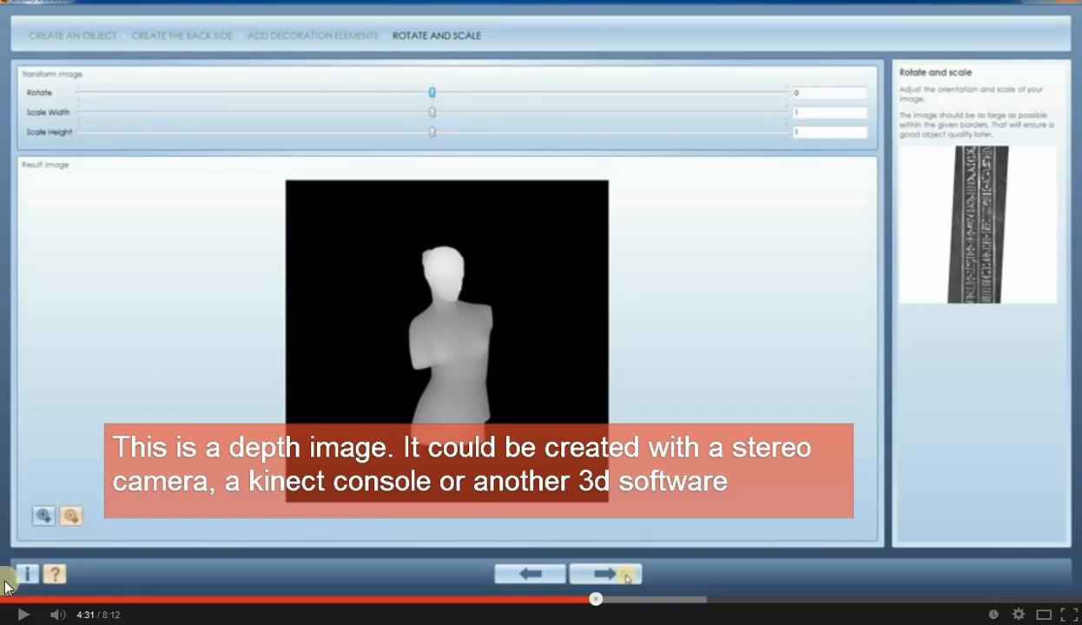
Watch the statue depth image being switched to Bas-Relief Mode, pausing at 4:33 and 4:38.
left_click(25, 615)
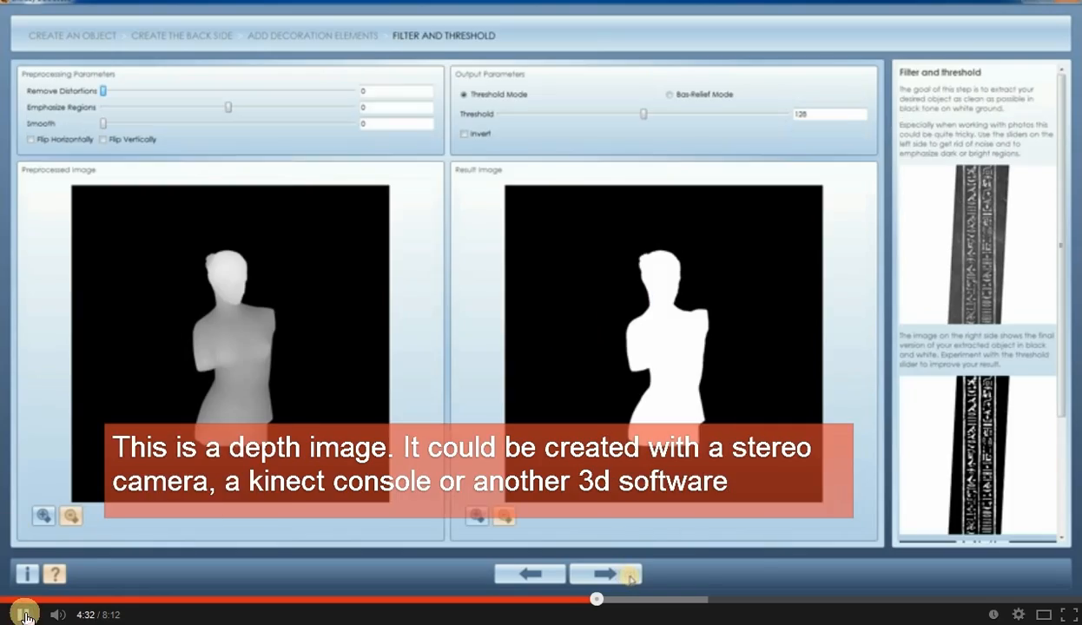
left_click(24, 616)
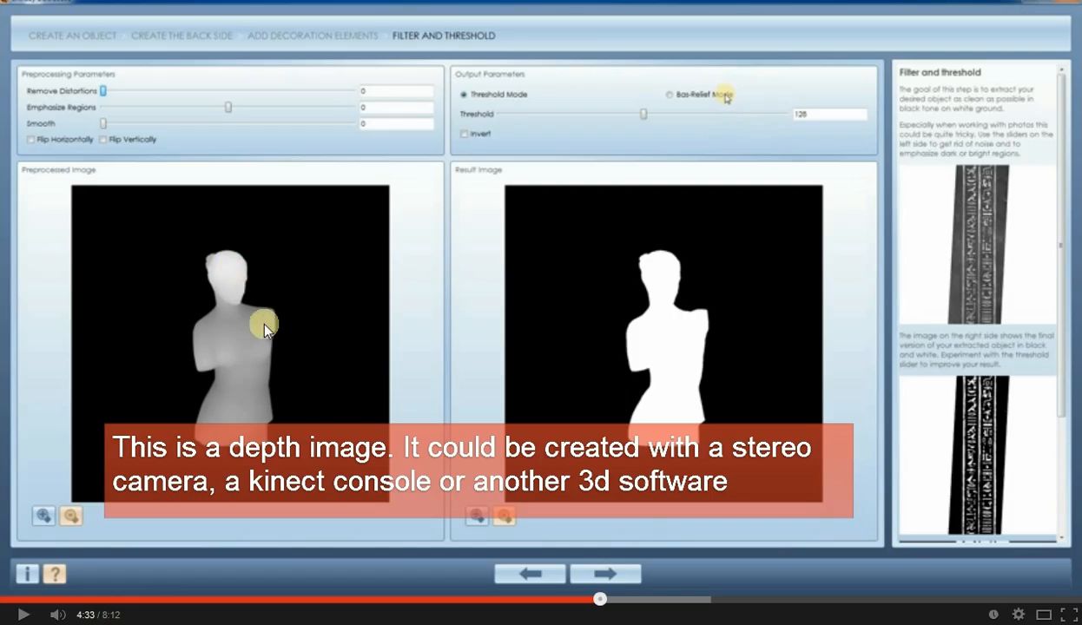
left_click(22, 615)
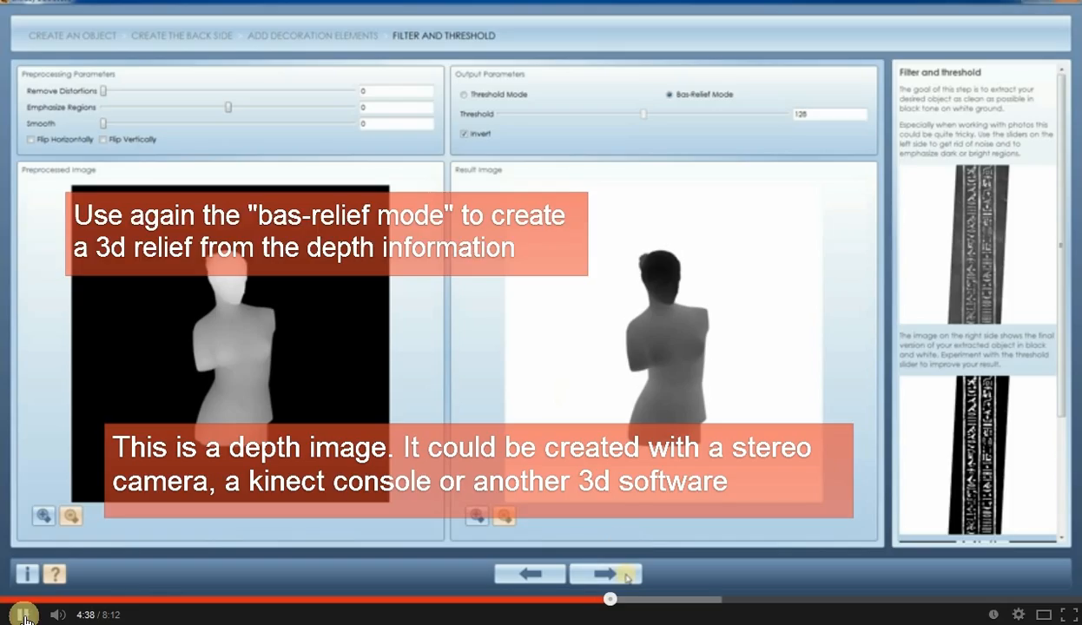
left_click(22, 615)
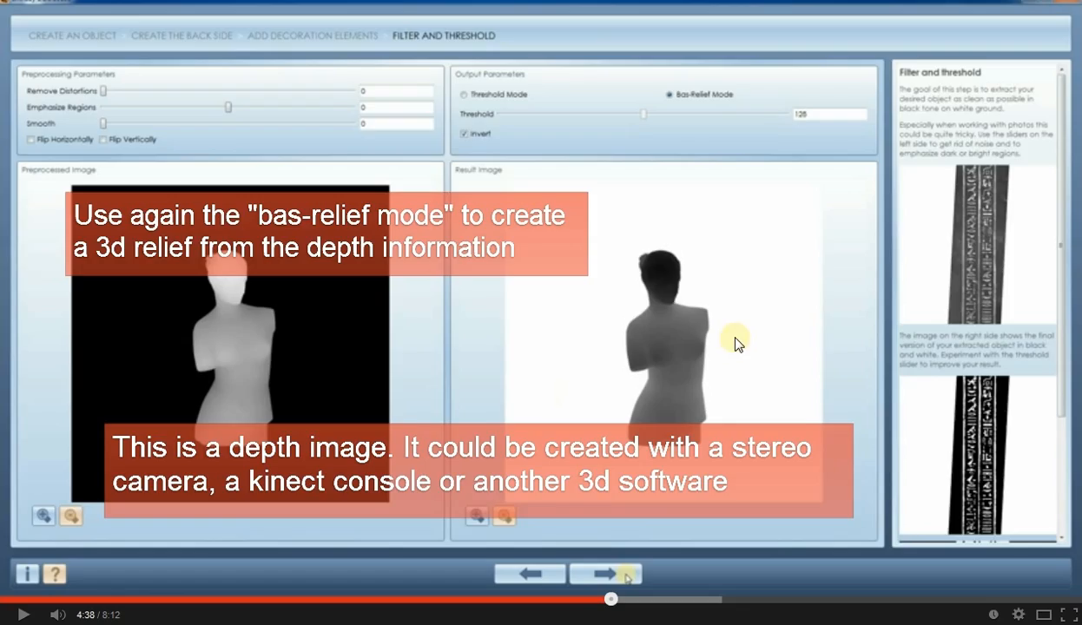
Watch the statue decoration being composed on the back surface, scaled and engraved, pausing at 4:45, 4:47 and 5:07.
left_click(23, 614)
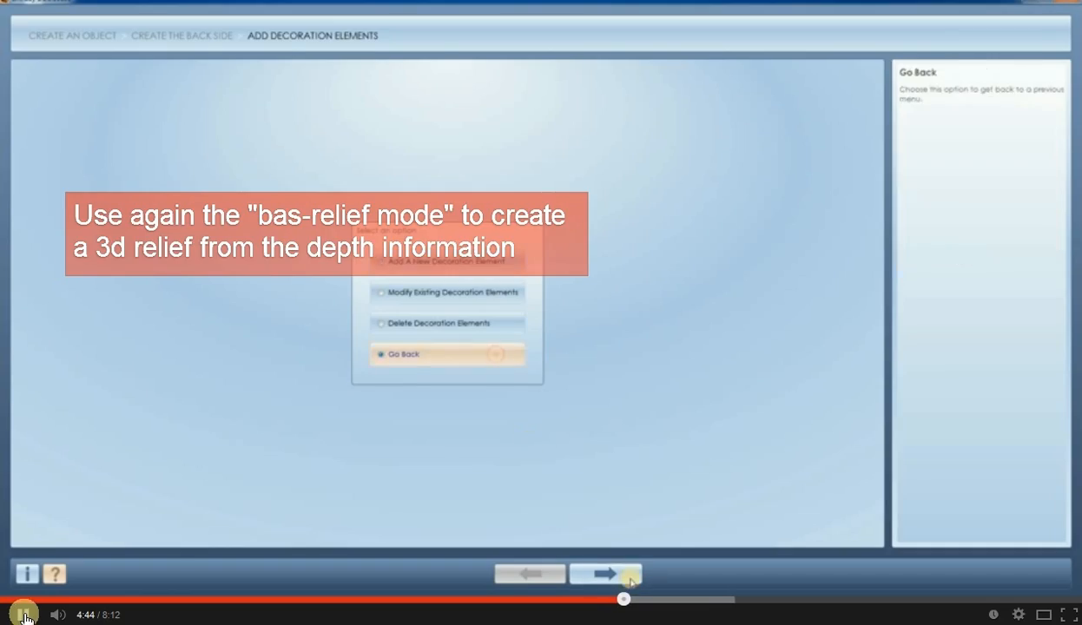
left_click(25, 614)
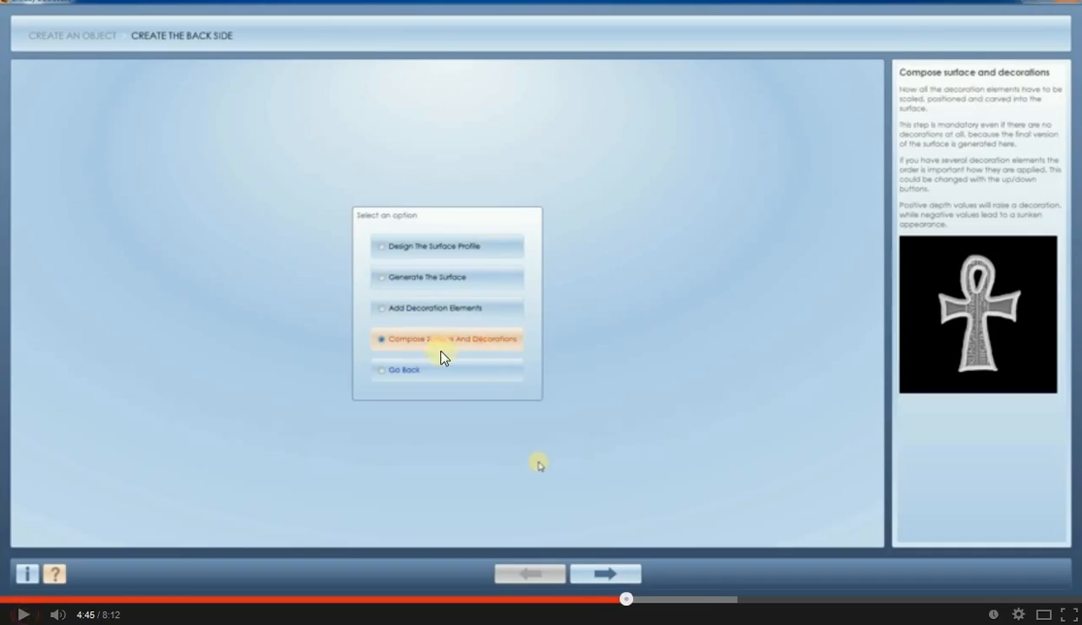
left_click(23, 615)
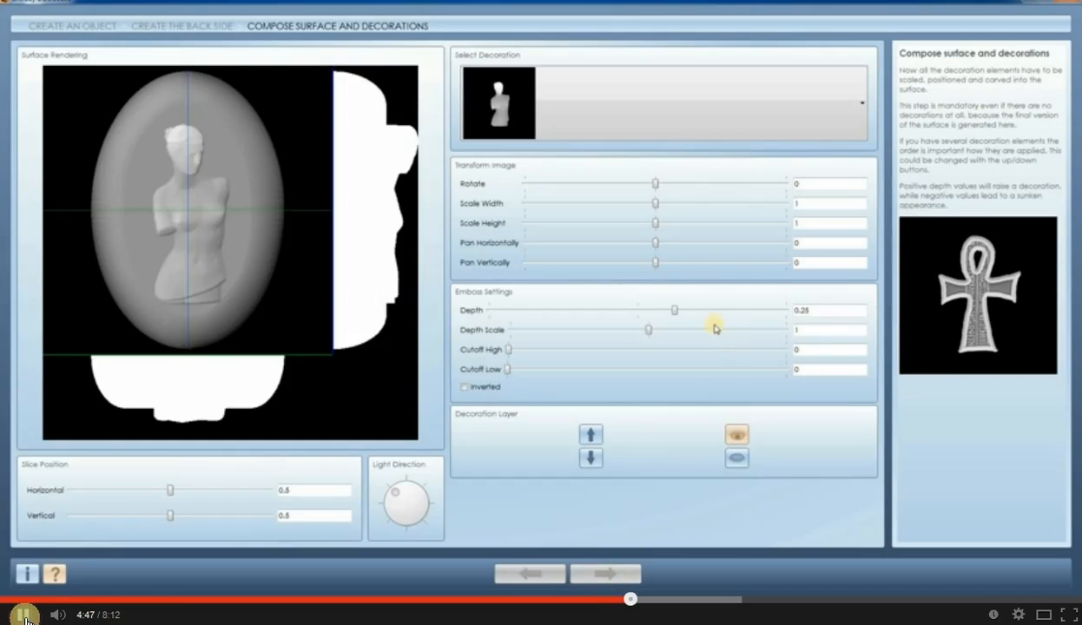
left_click(23, 615)
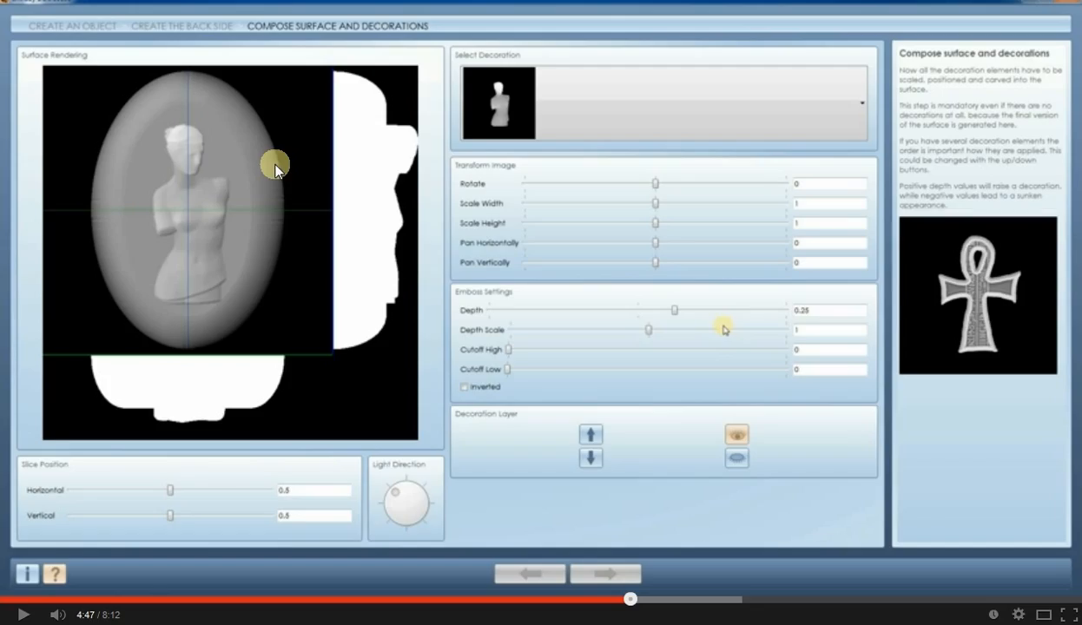
left_click(21, 615)
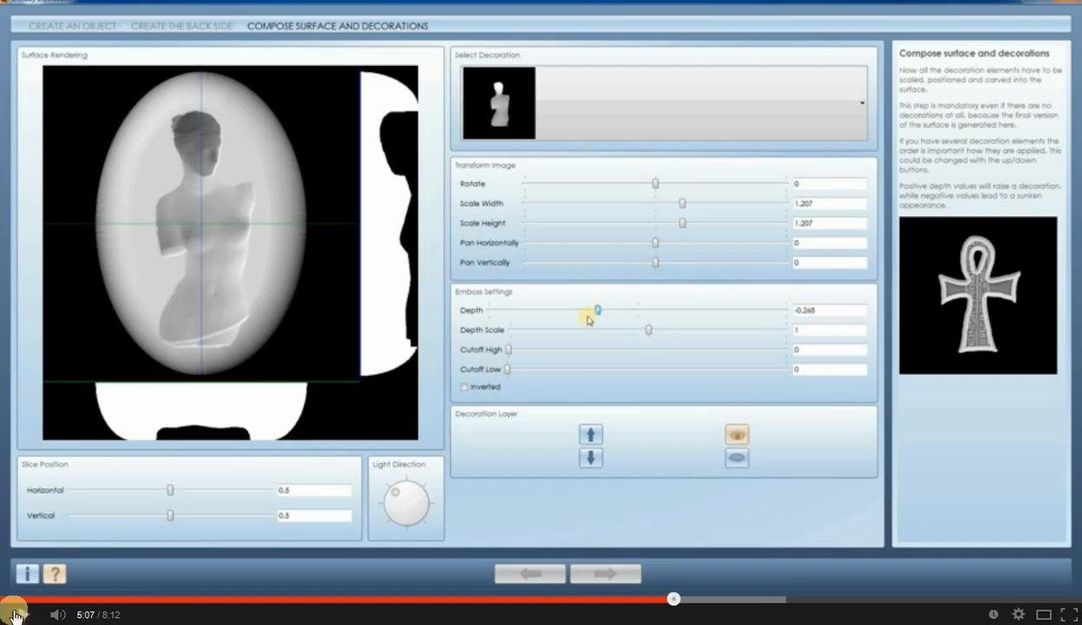
left_click(17, 615)
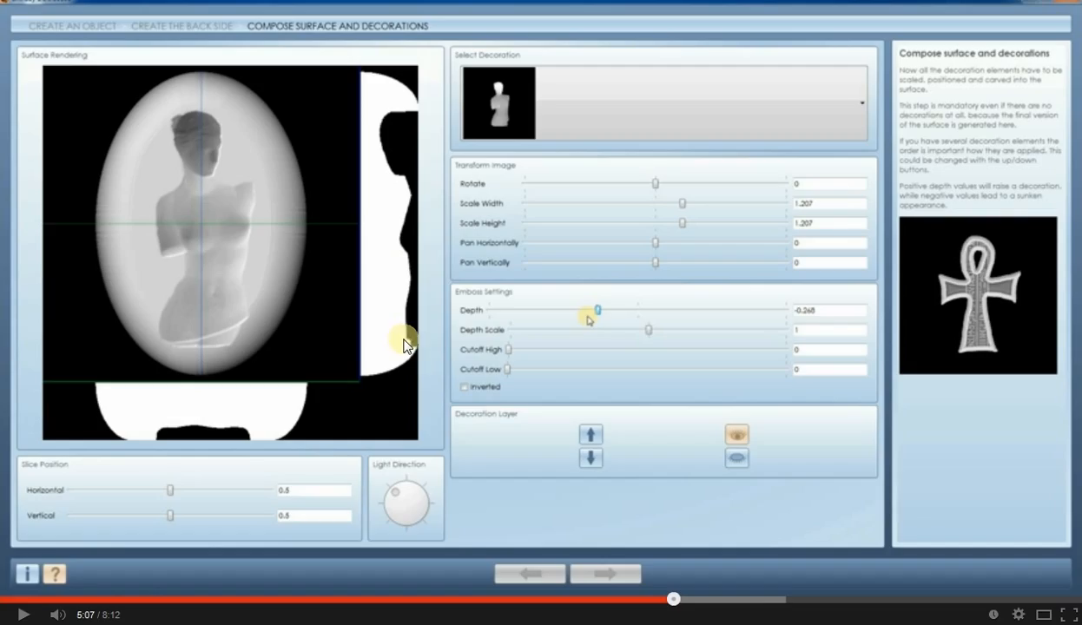
Watch the Inverted option being applied to the engraved statue and its Depth adjusted, pausing at 5:11 and 5:12.
left_click(24, 615)
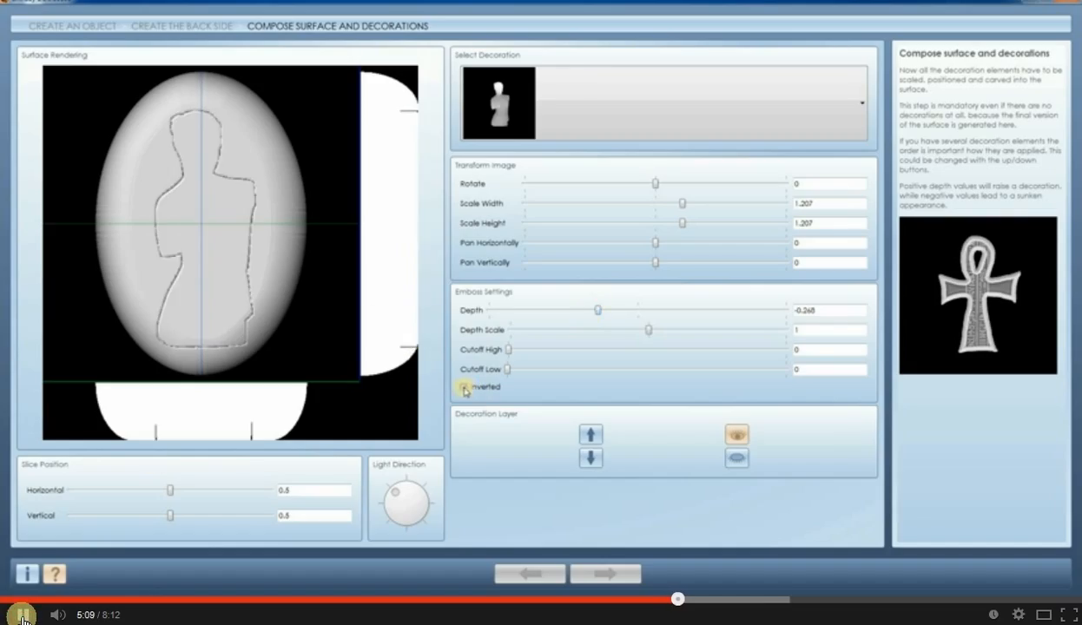
left_click(24, 616)
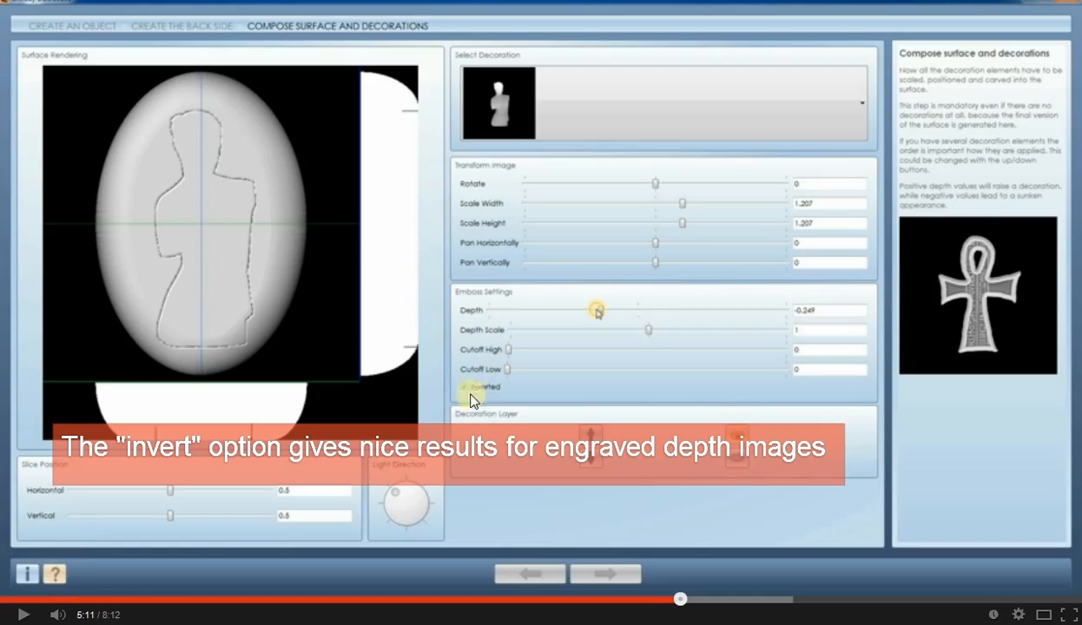
left_click(23, 615)
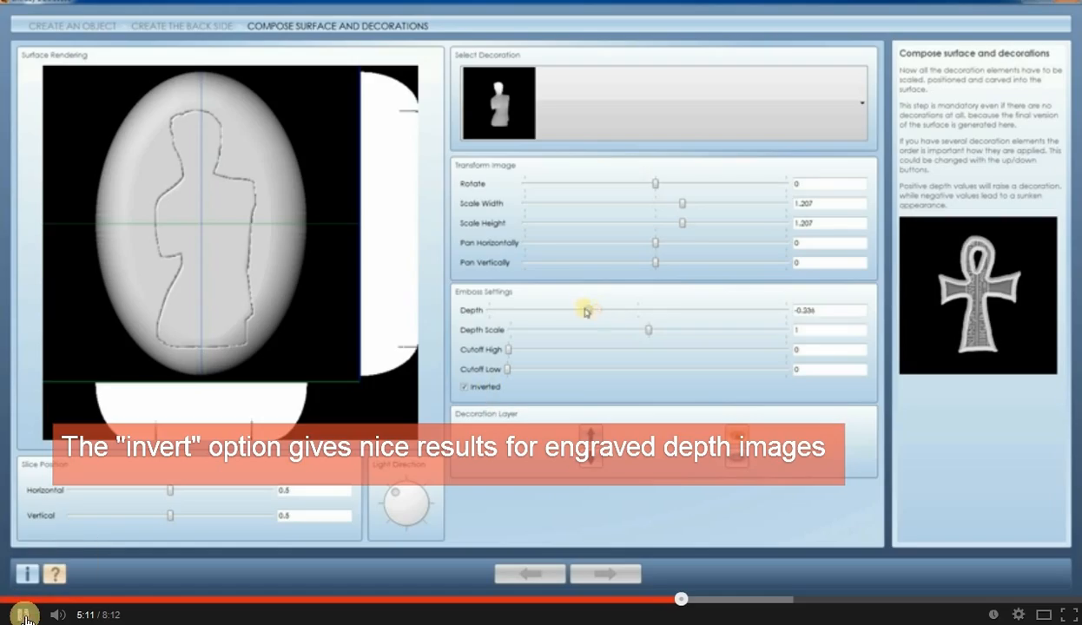
left_click(25, 616)
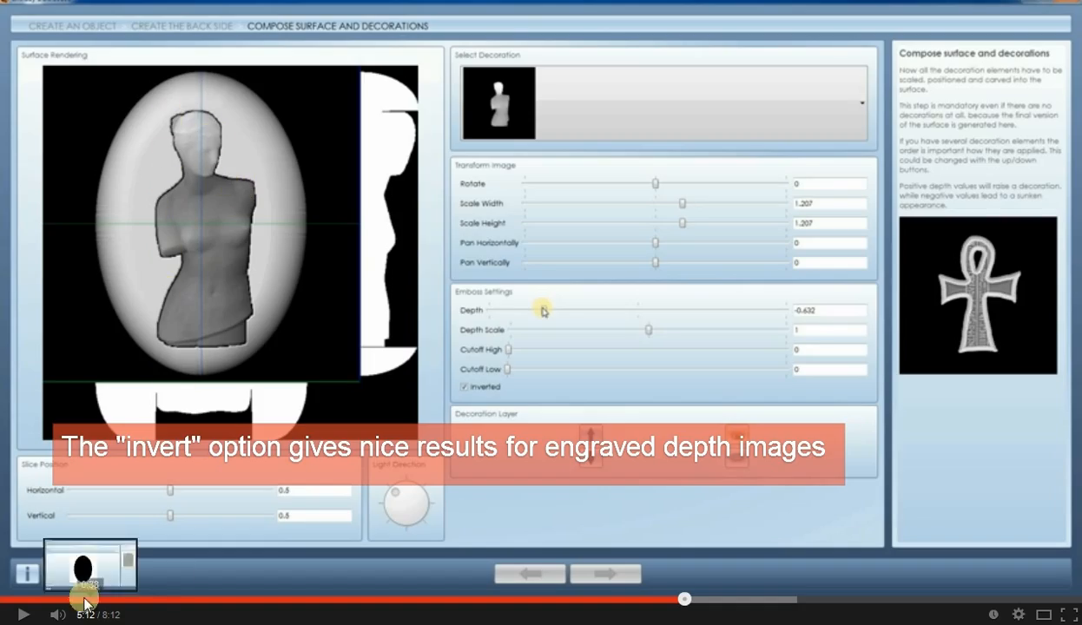
Watch the Pan Vertically, Cutoff Low, Depth Scale and Depth adjustments of the engraved statue, pausing at 5:22 and 6:01.
left_click(21, 615)
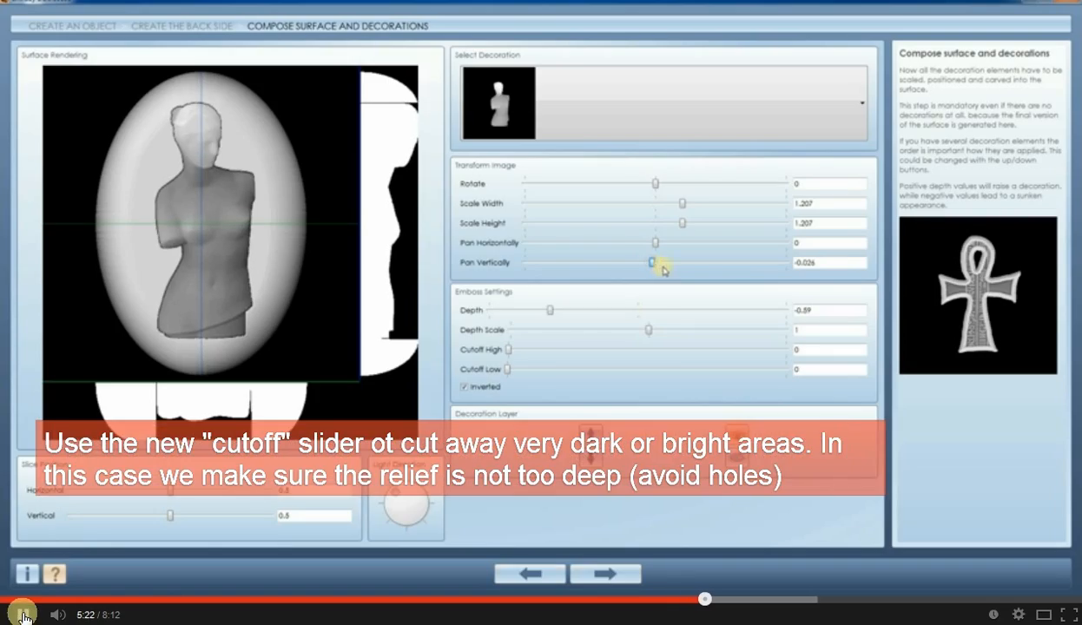
left_click(23, 615)
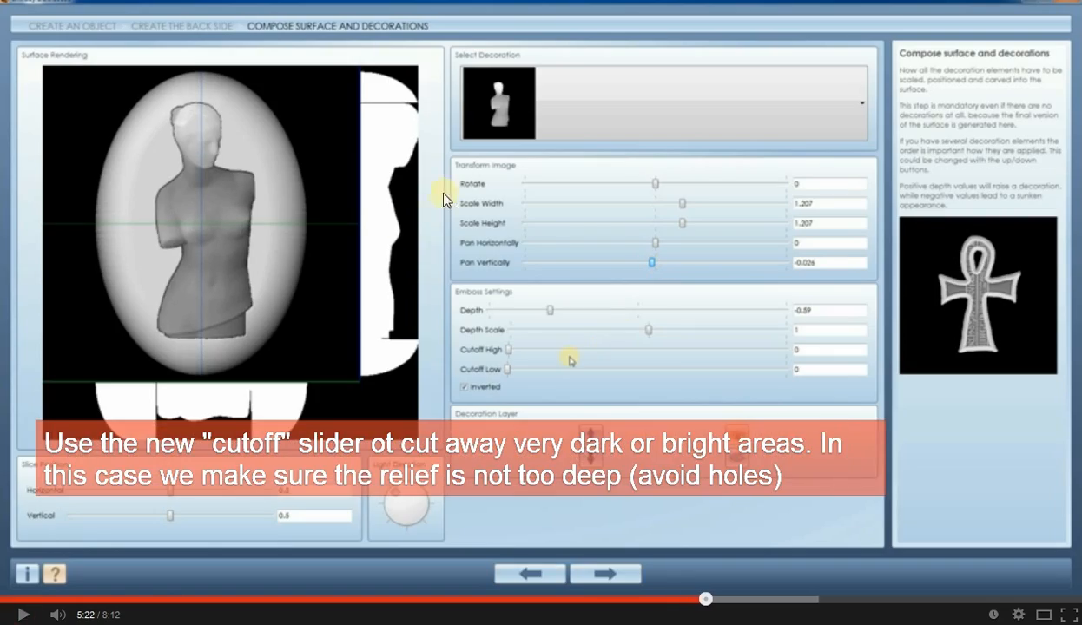
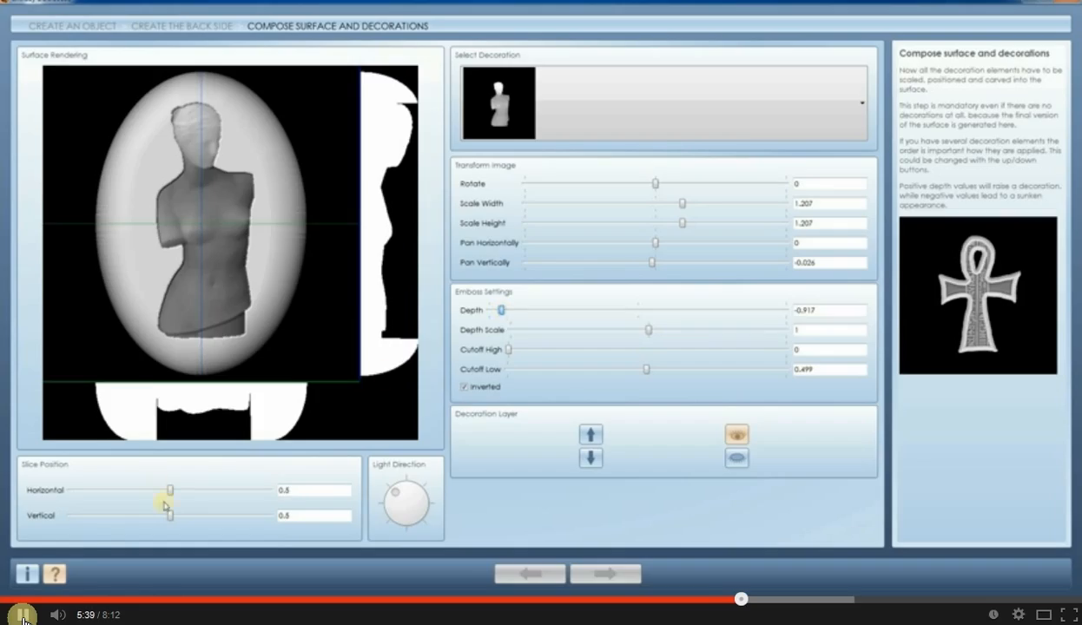
mouse_move(170, 491)
left_mouse_down()
mouse_move(237, 492)
mouse_move(173, 490)
left_mouse_up()
left_click_drag(648, 331, 611, 337)
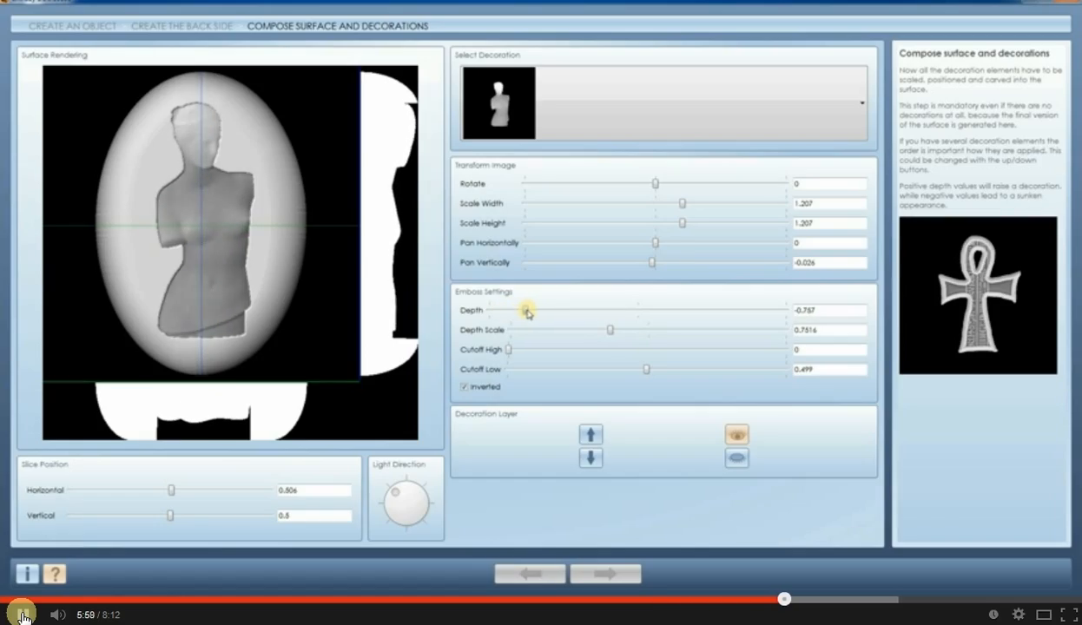
left_click(23, 617)
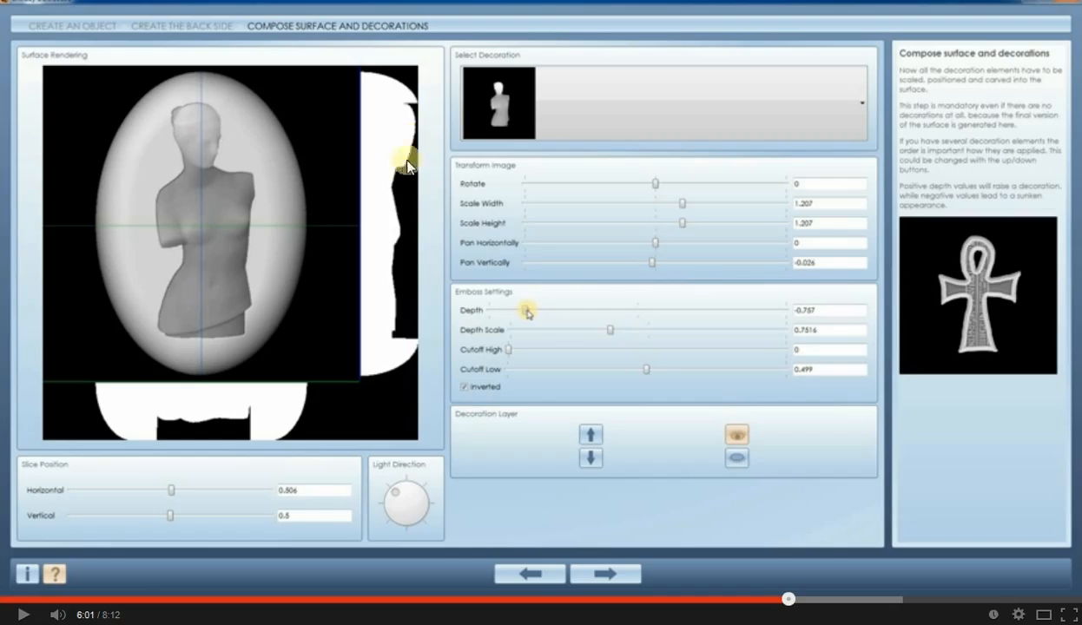
Watch the Horizontal Slice Position being moved across the engraved statue, pausing at 6:04 and 6:05.
left_click(23, 617)
left_click(24, 617)
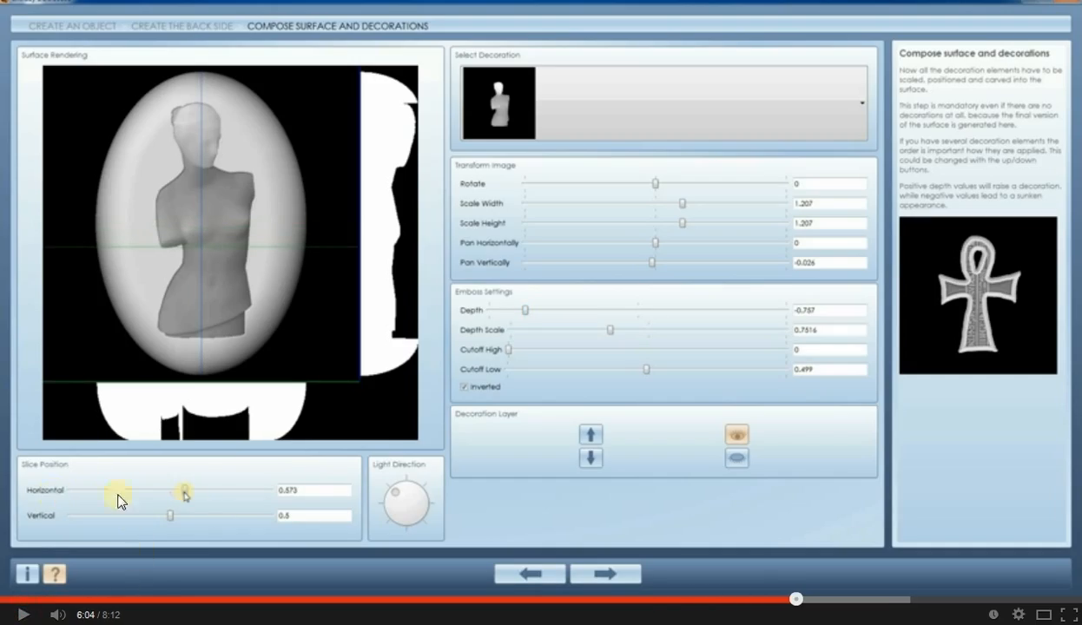
left_click(19, 619)
left_click(18, 618)
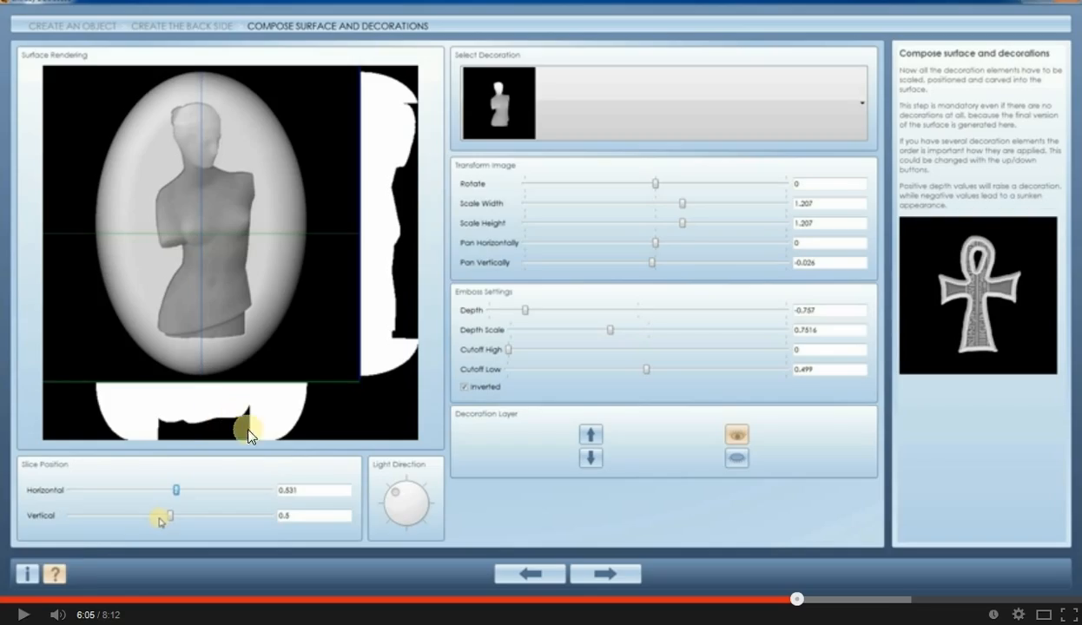
Watch the Vertical Slice Position being moved to inspect the engraving's cross-section, pausing at 6:11, 6:12 and 6:14.
left_click(22, 615)
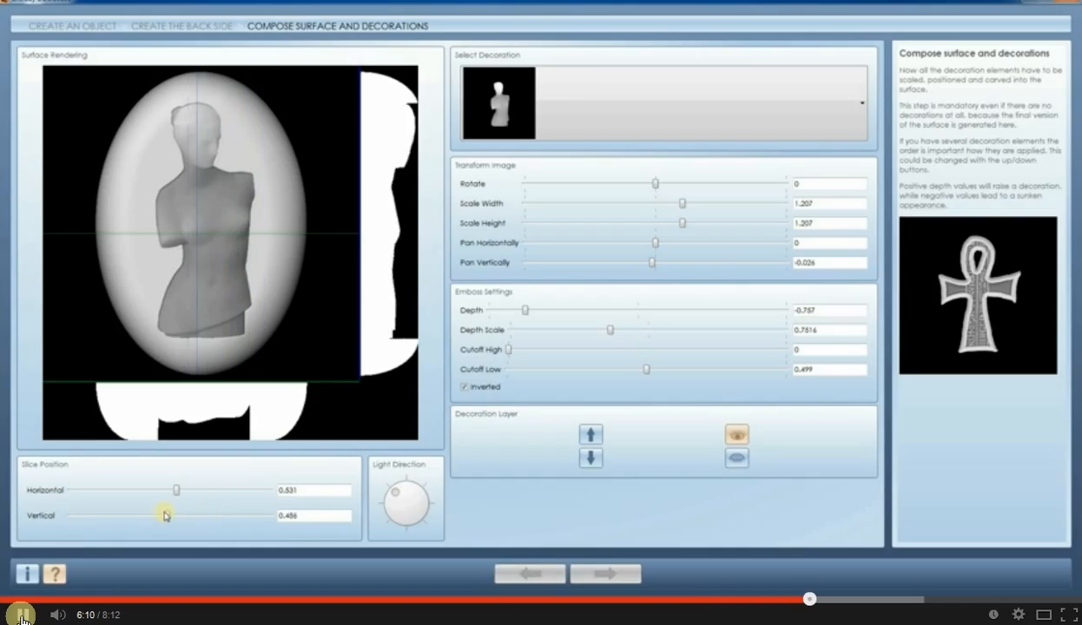
left_click(21, 616)
left_click(23, 617)
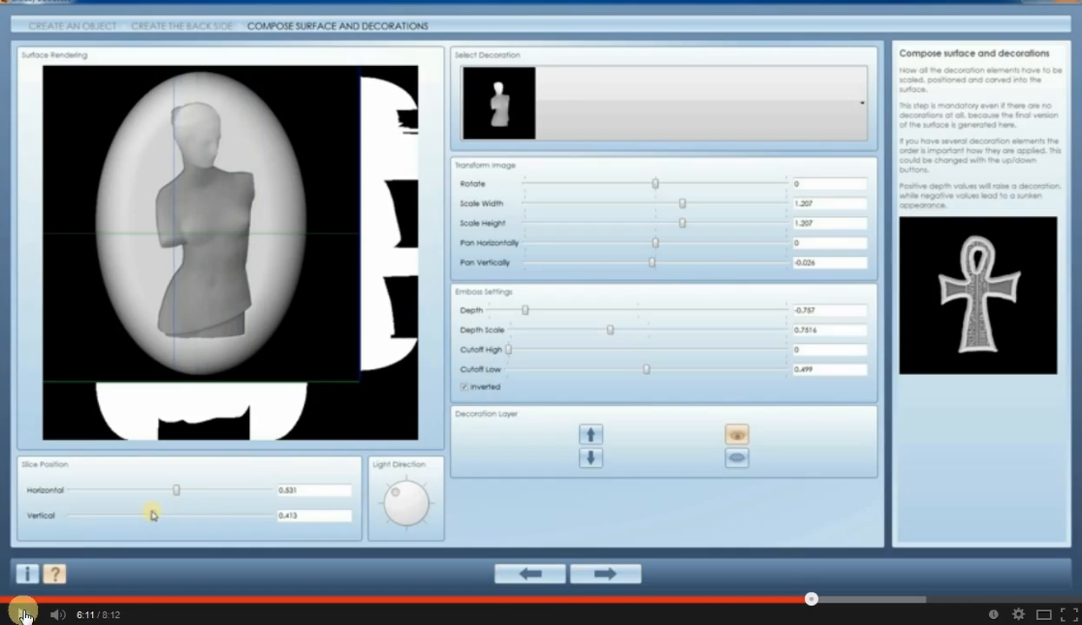
left_click(24, 616)
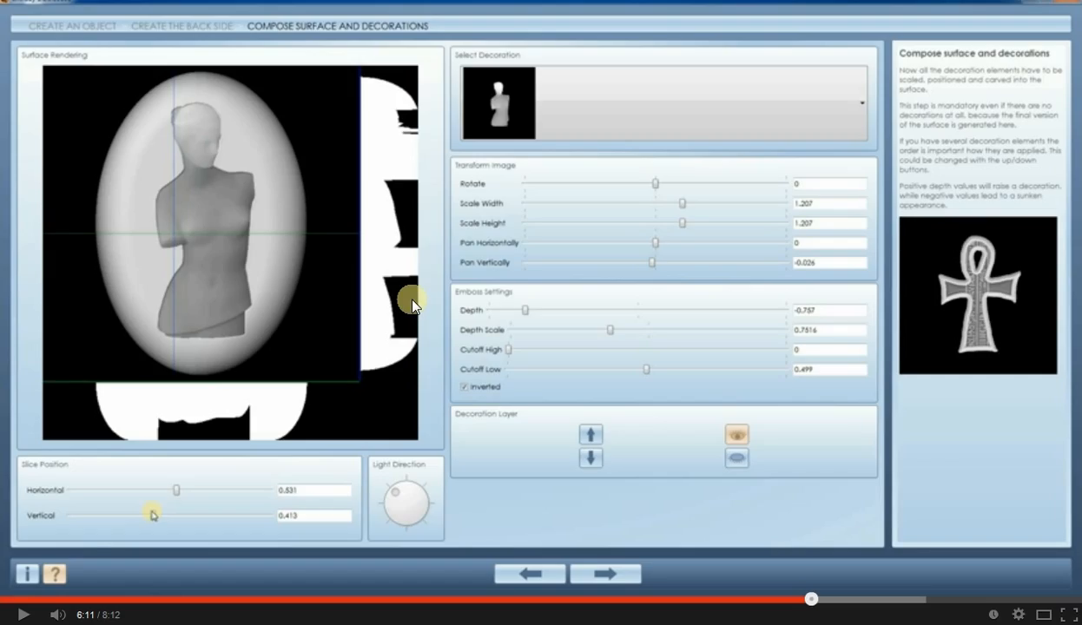
left_click(21, 615)
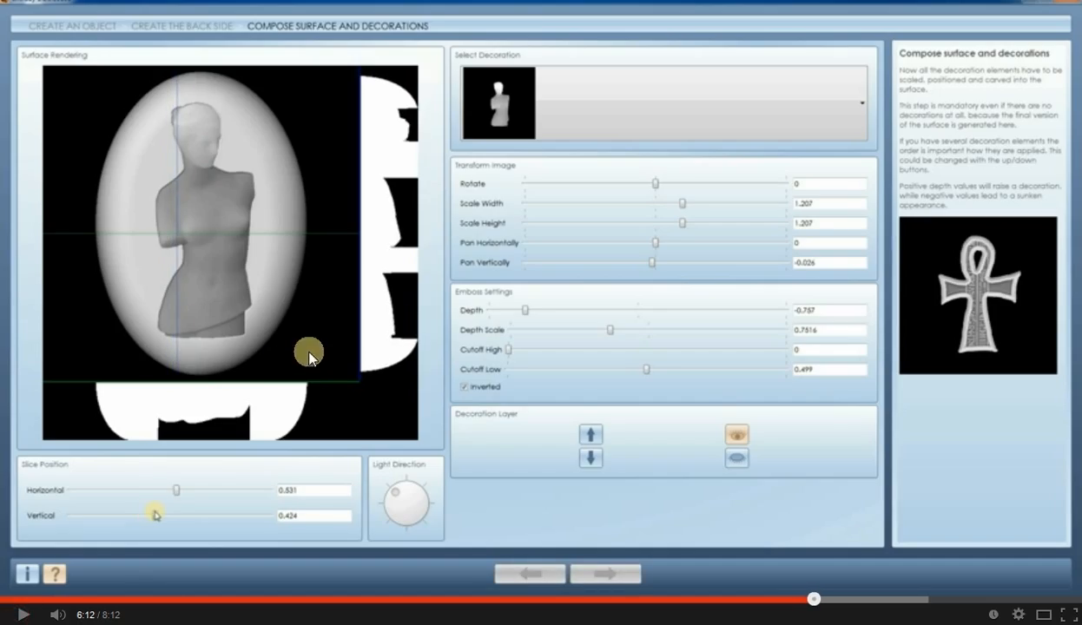
left_click(21, 615)
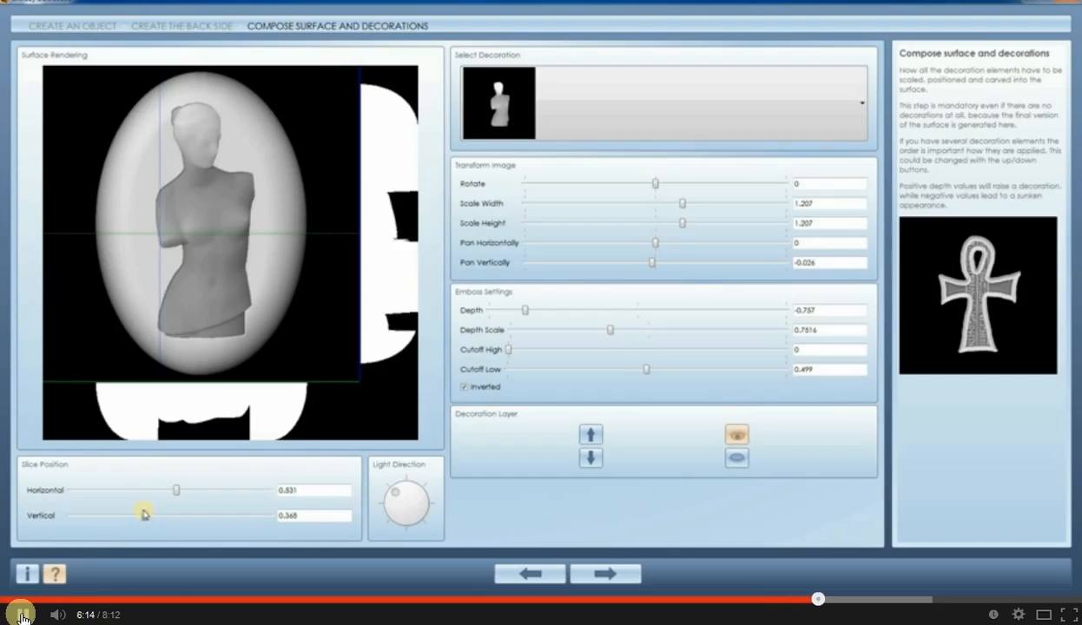
left_click(22, 614)
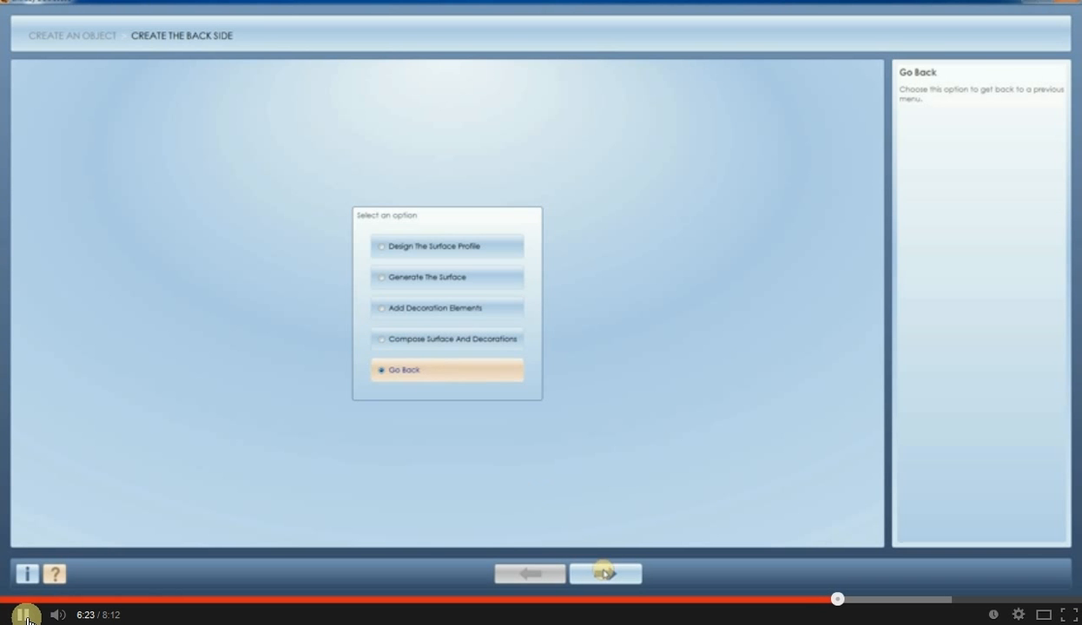
Watch the Generate The Composite 3D Object option being chosen and the mesh computed, pausing at 6:24 and 6:39.
left_click(24, 616)
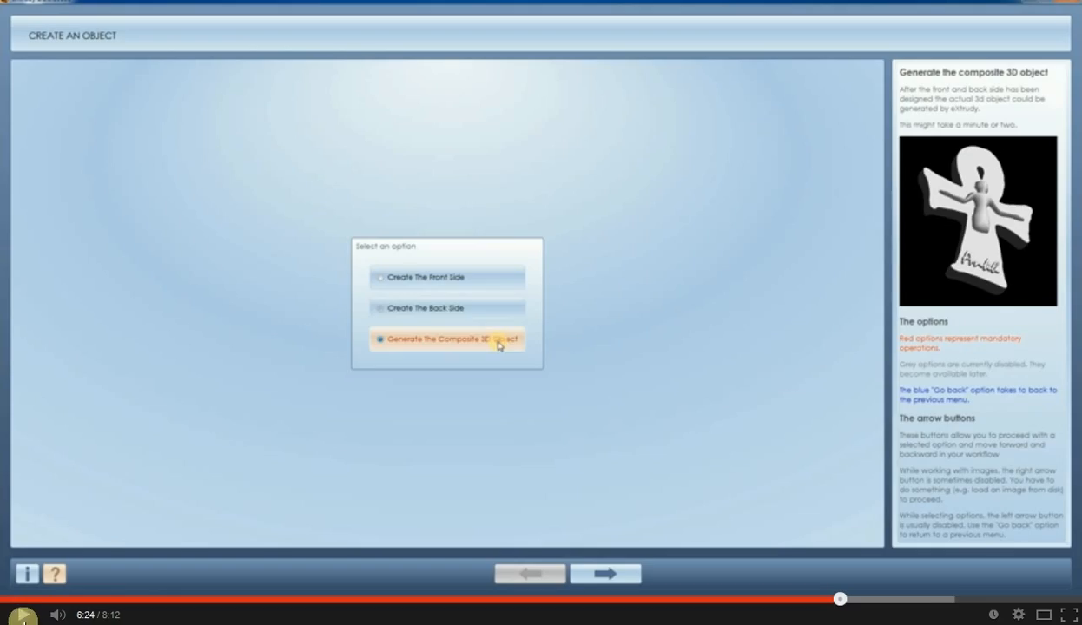
left_click(23, 614)
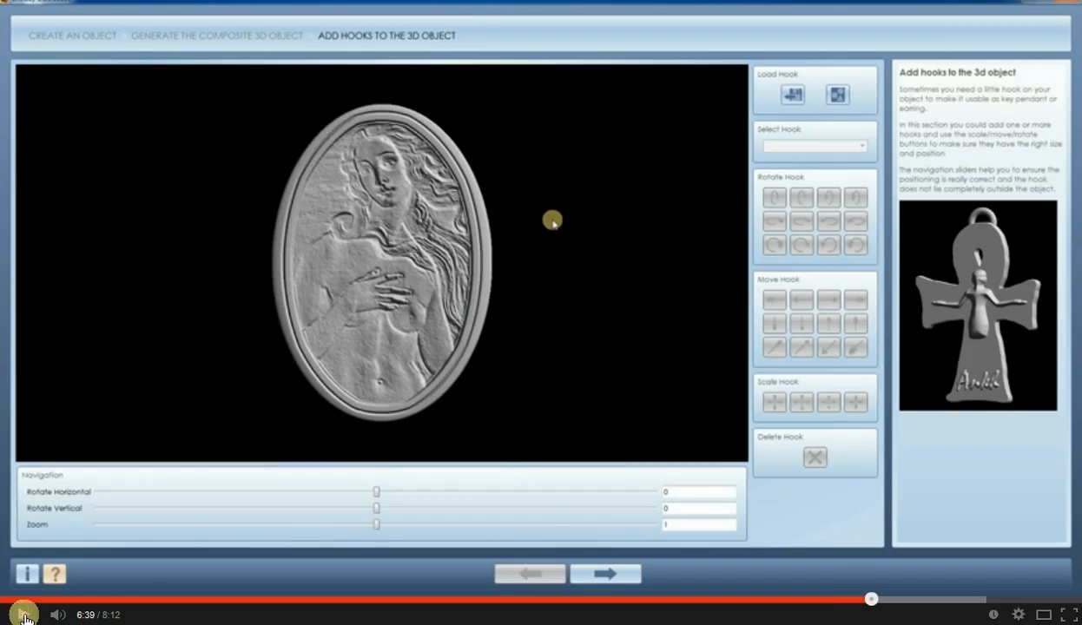
left_click(24, 617)
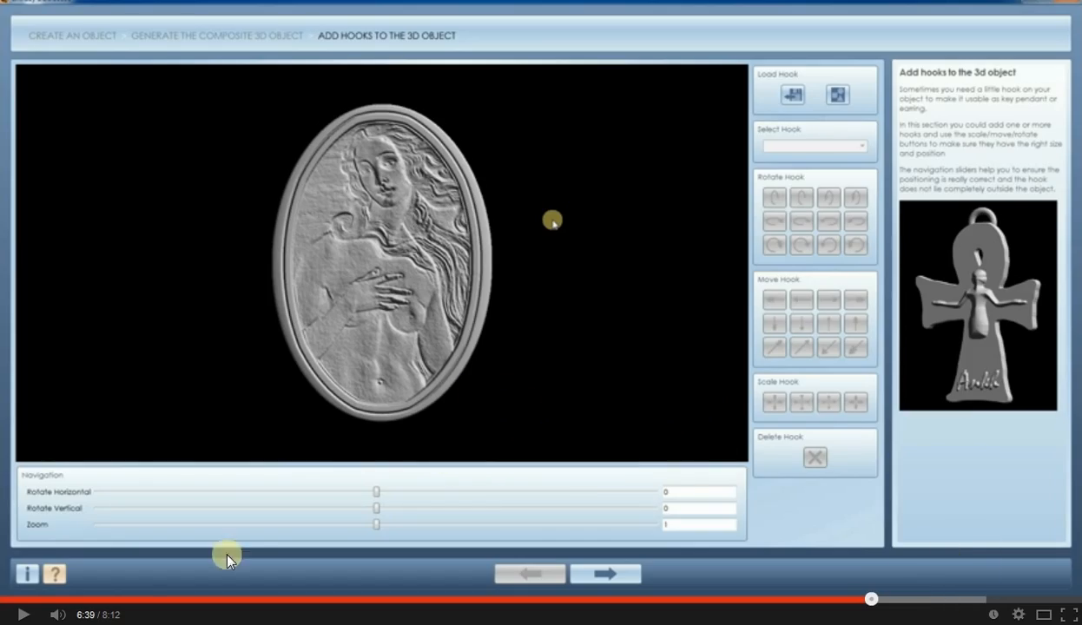
Watch the generated medallion being turned with Rotate Horizontal, pausing at 6:43 and 6:45.
left_click(24, 616)
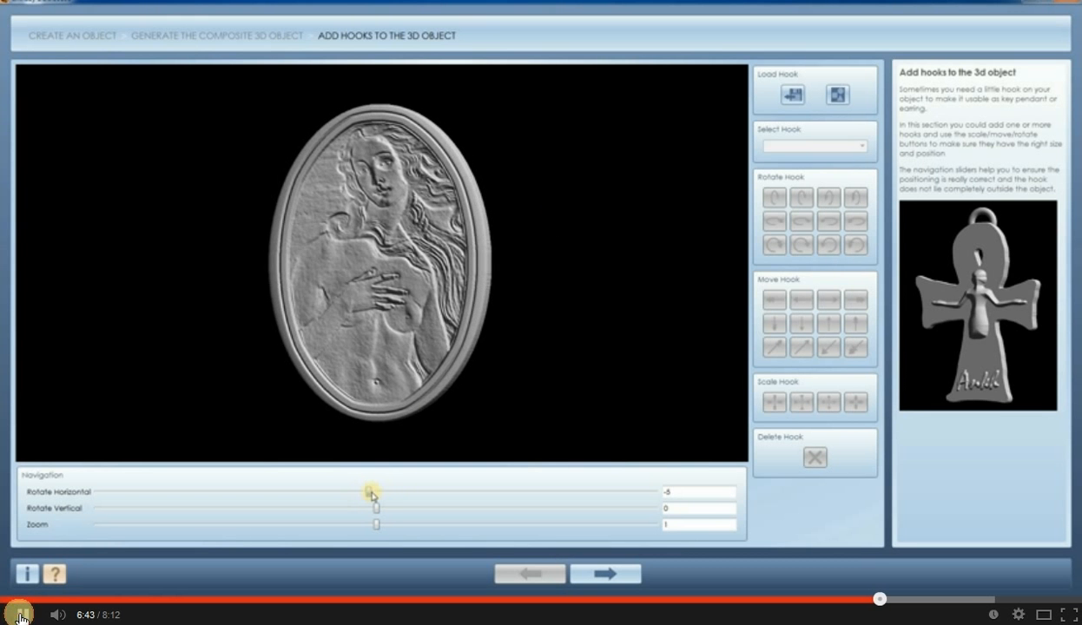
left_click(21, 616)
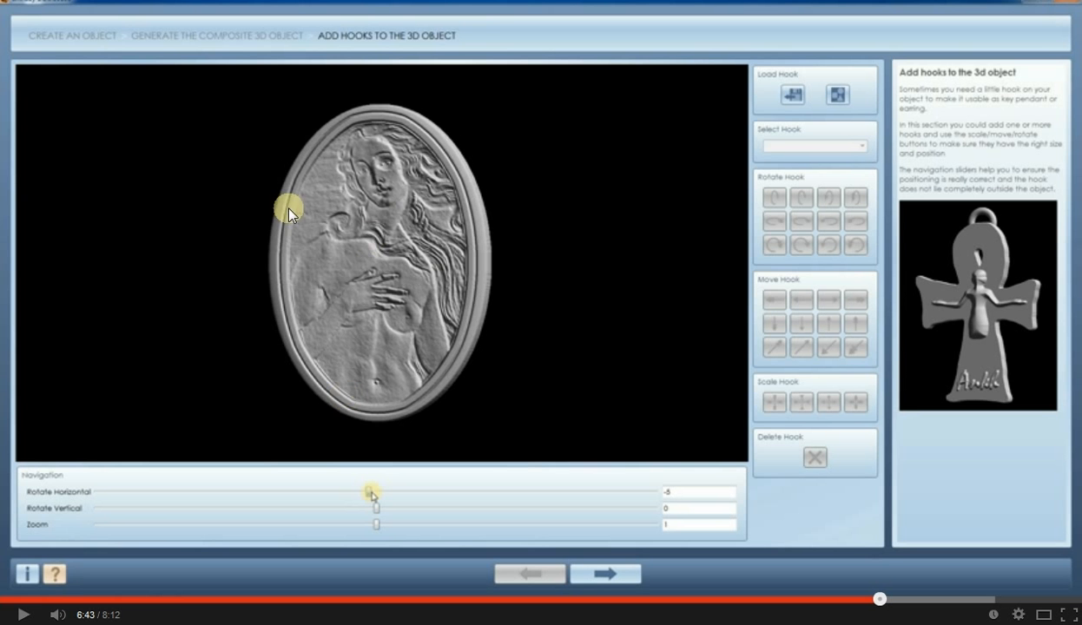
left_click(24, 615)
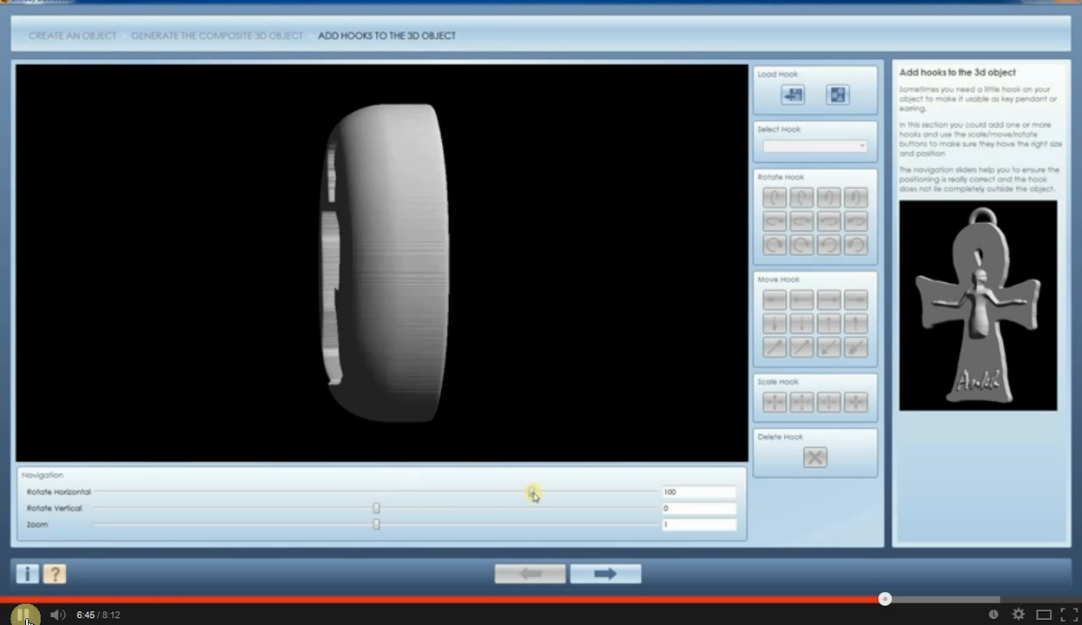
left_click(636, 525)
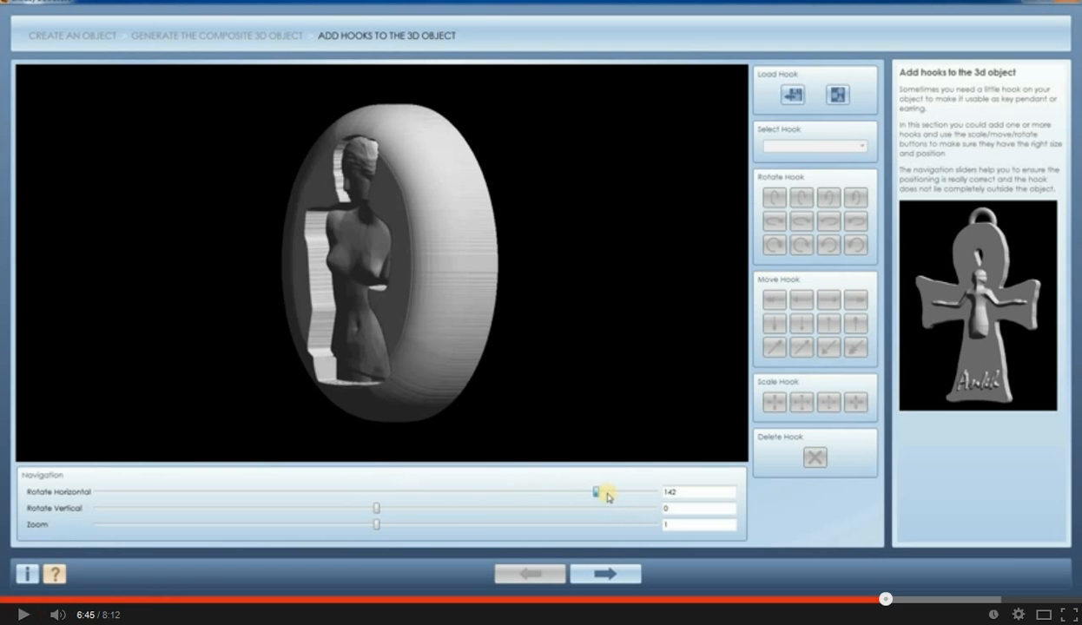
Rewind the video to 6:37 and rewatch the medallion's rotation from front to back, pausing at 6:44, 6:45 and 6:46.
left_click_drag(887, 602, 881, 605)
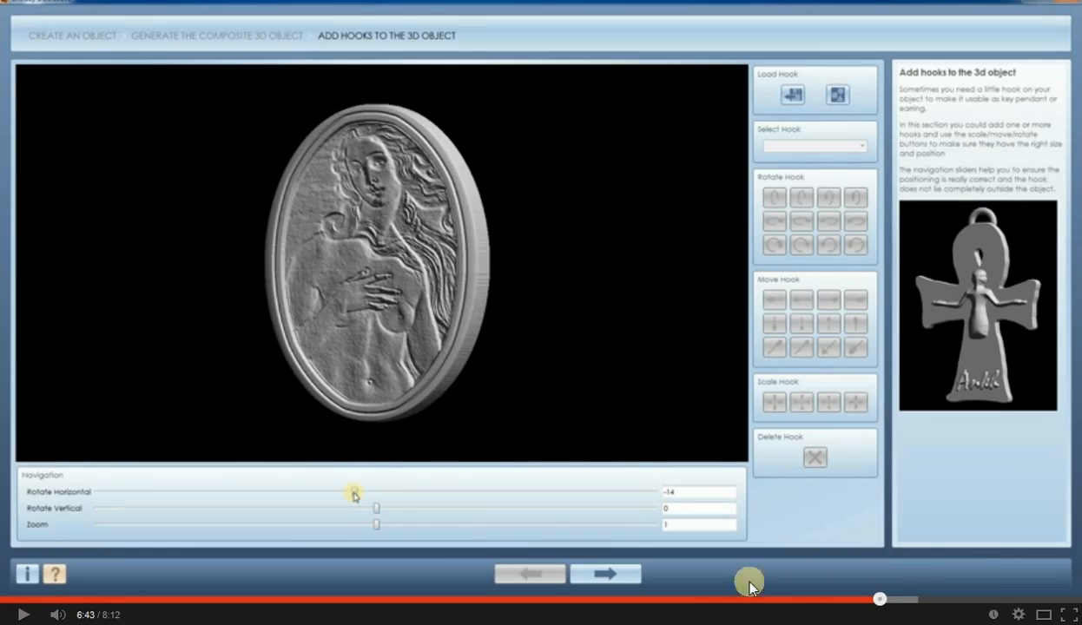
left_click(865, 600)
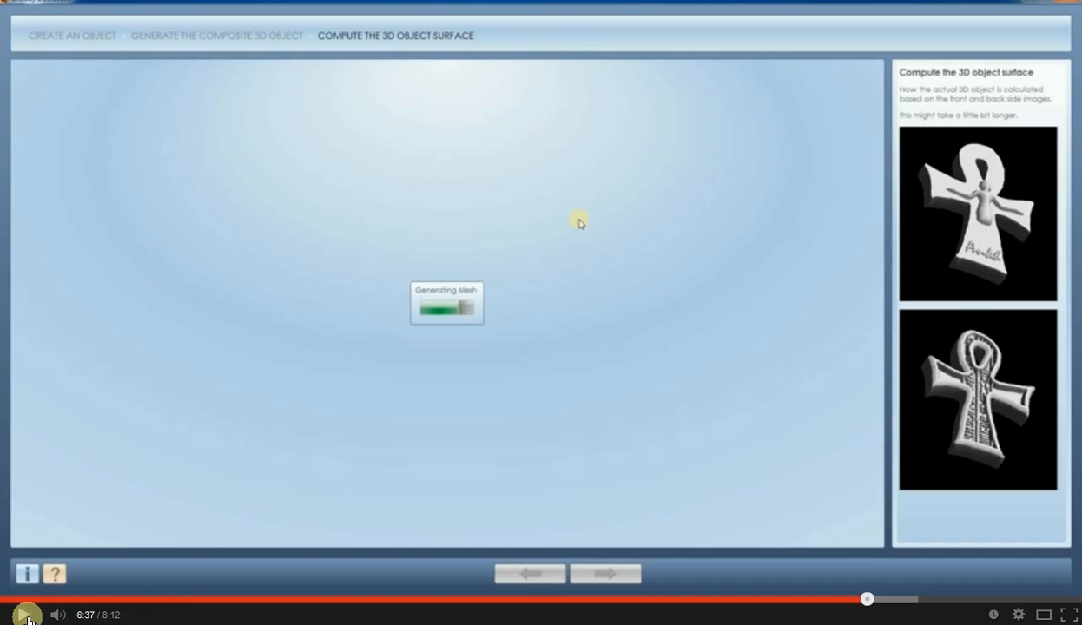
left_click(28, 617)
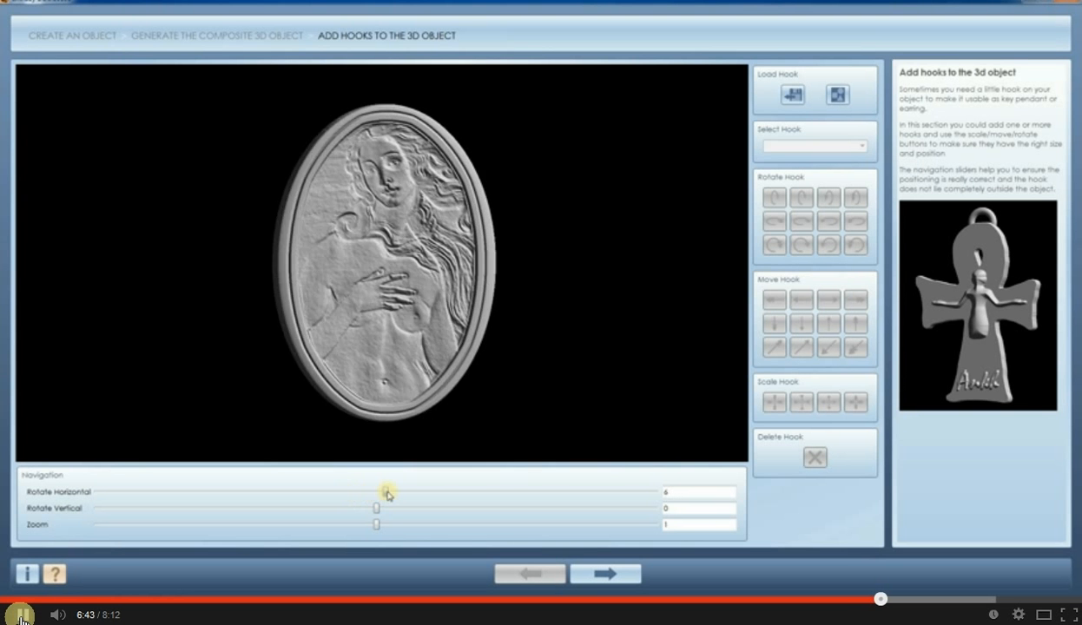
left_click(22, 617)
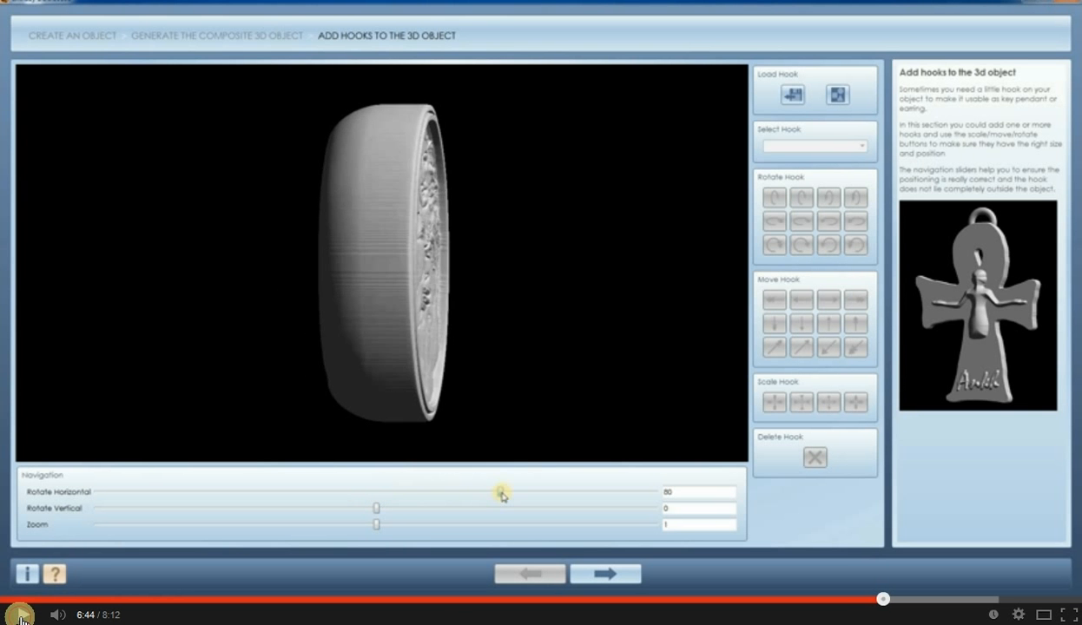
left_click(21, 617)
left_click(21, 617)
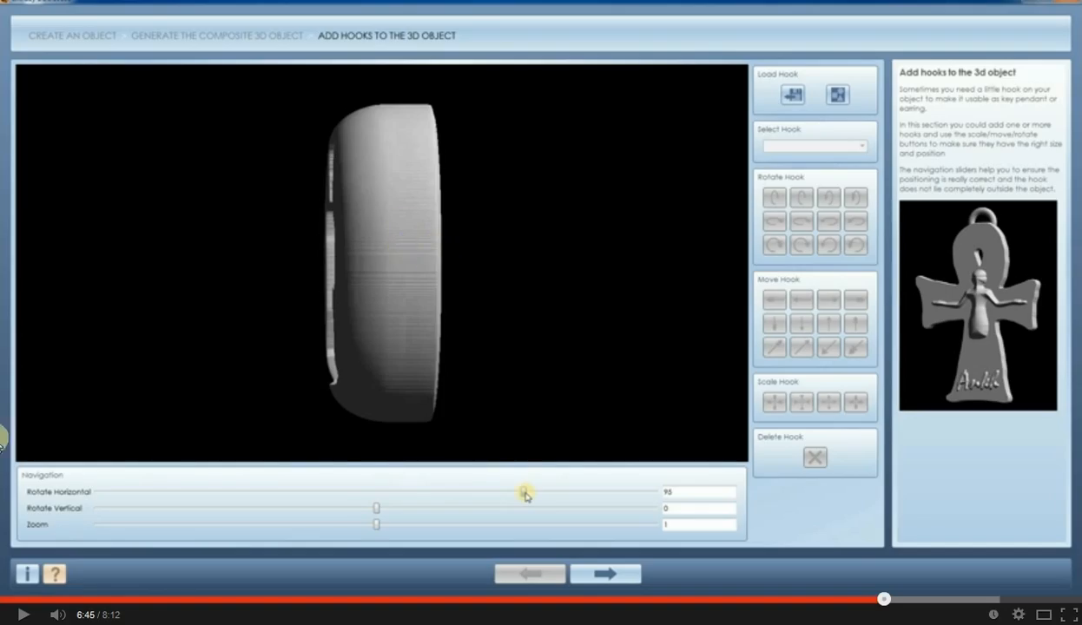
left_click(23, 615)
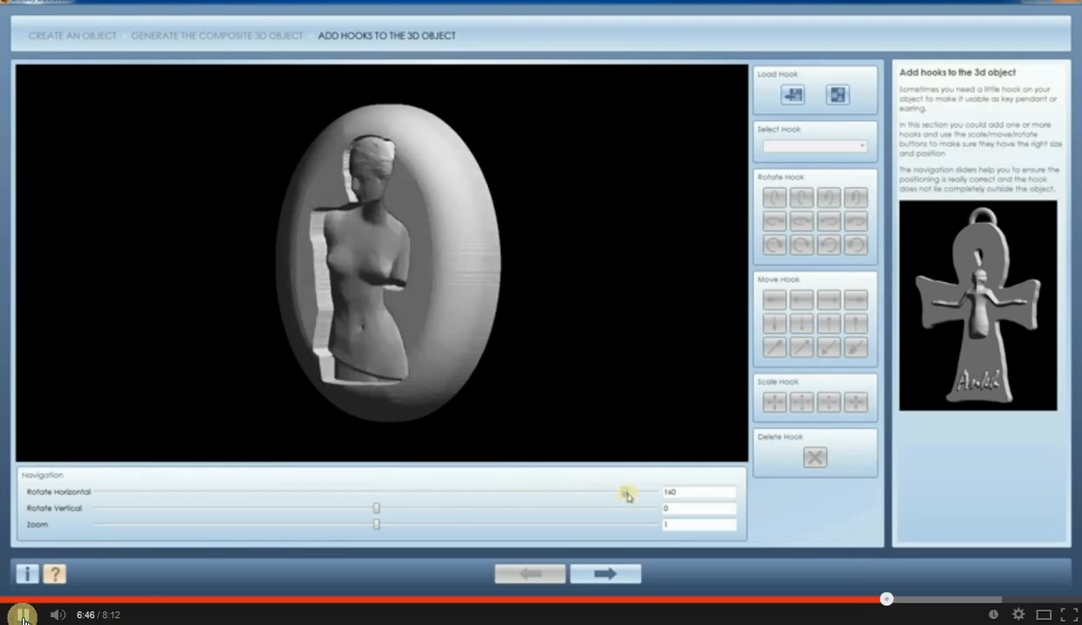
left_click(24, 615)
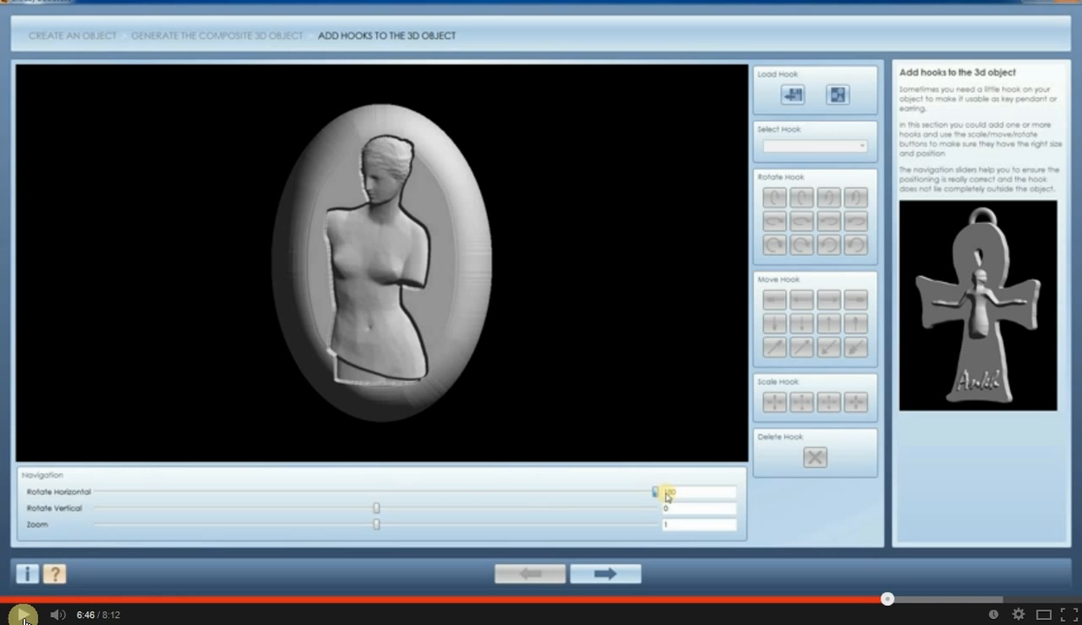
Watch the medallion being zoomed out and a hook added from the library, pausing at 7:06.
left_click(24, 619)
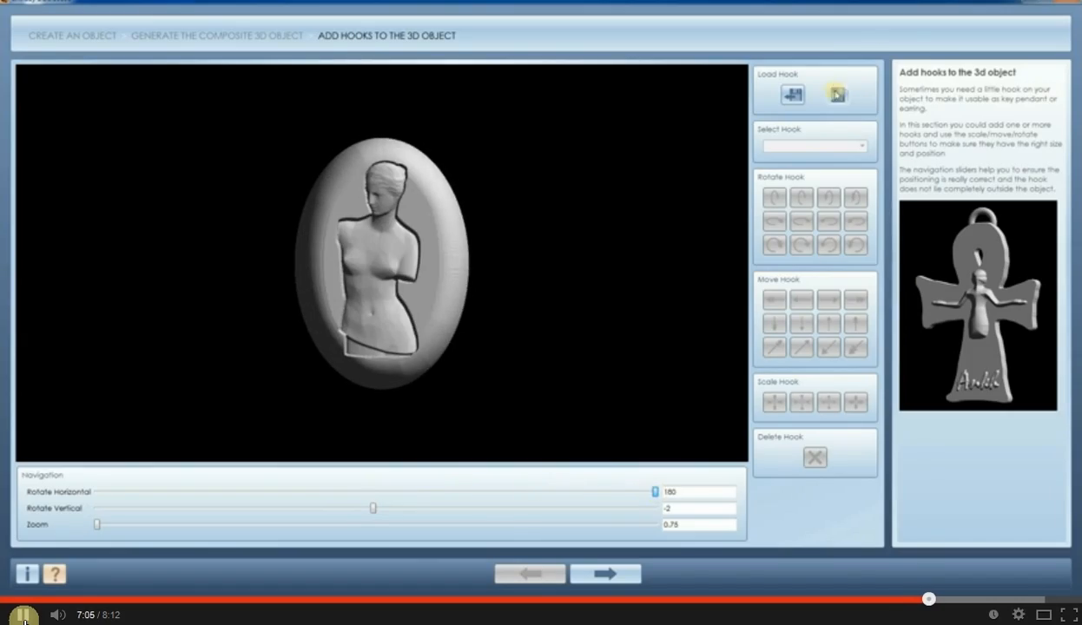
left_click(20, 616)
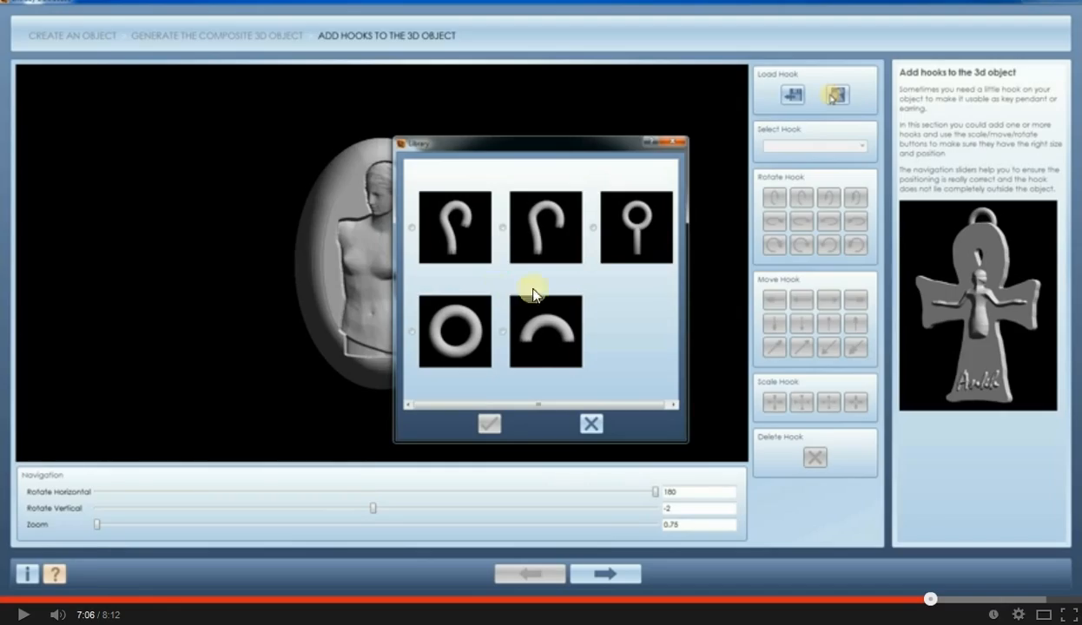
left_click(20, 615)
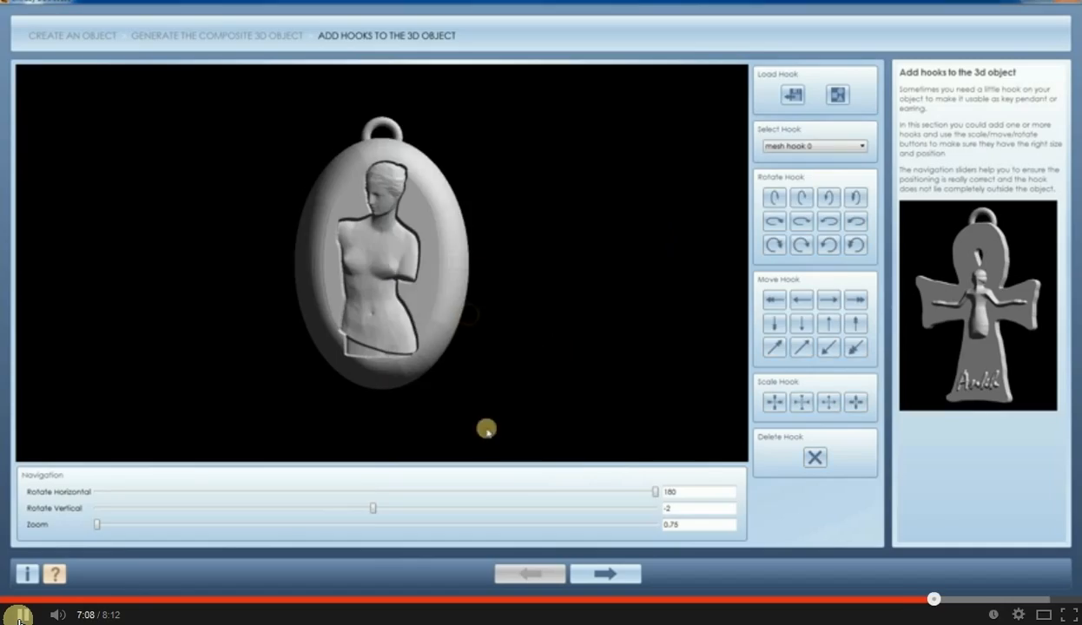